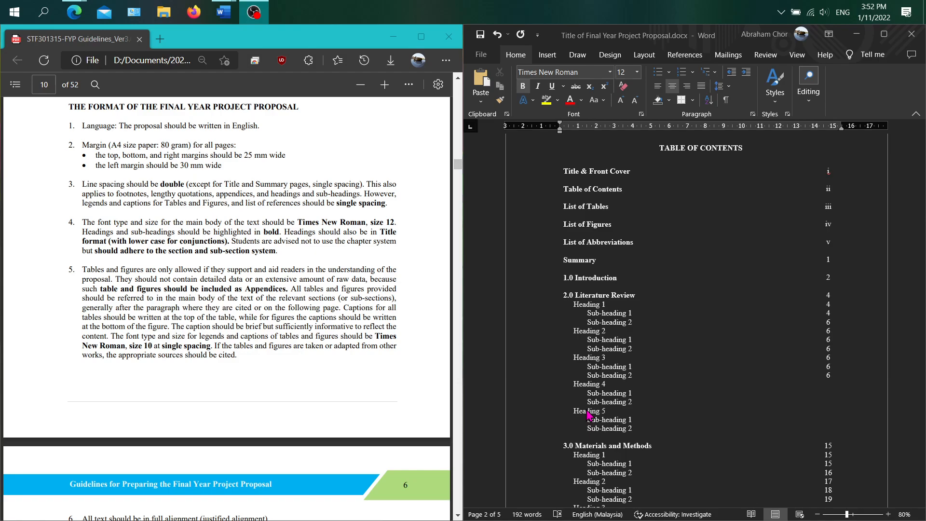
Examine the title page and the table of contents pages in the finished project proposal document
scroll(581, 414, "up", 15)
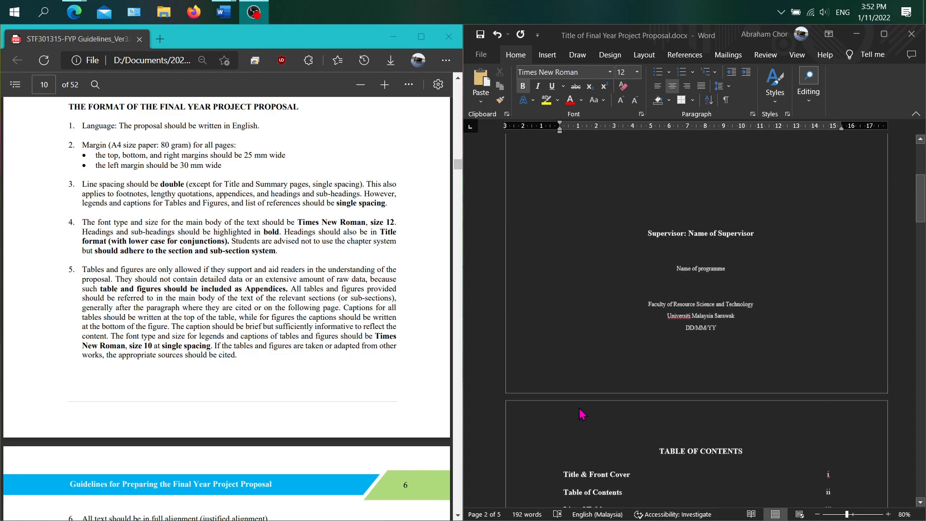
scroll(582, 414, "up", 8)
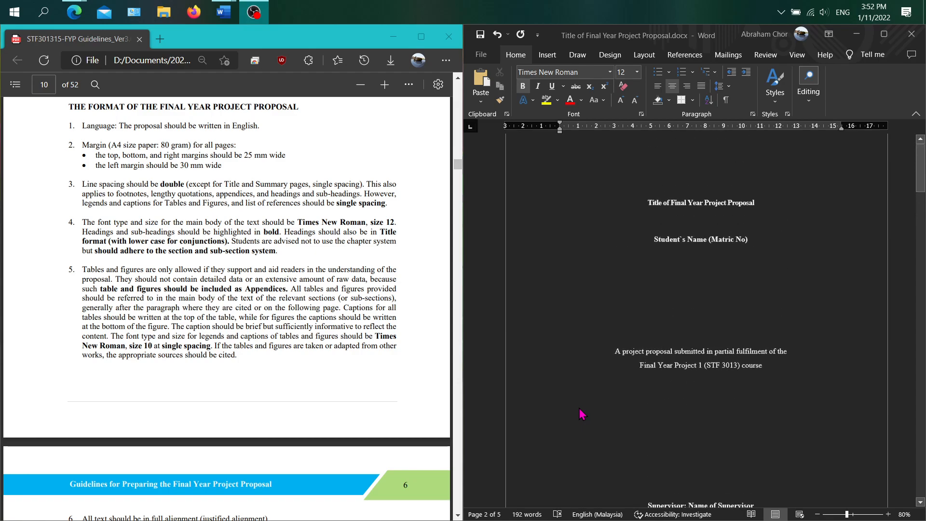
scroll(581, 414, "down", 20)
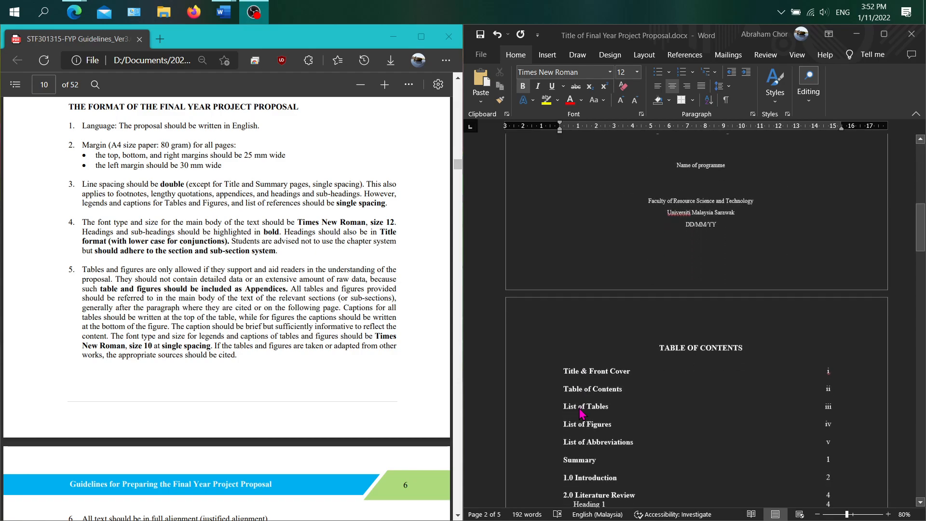
scroll(581, 413, "down", 3)
scroll(582, 414, "down", 2)
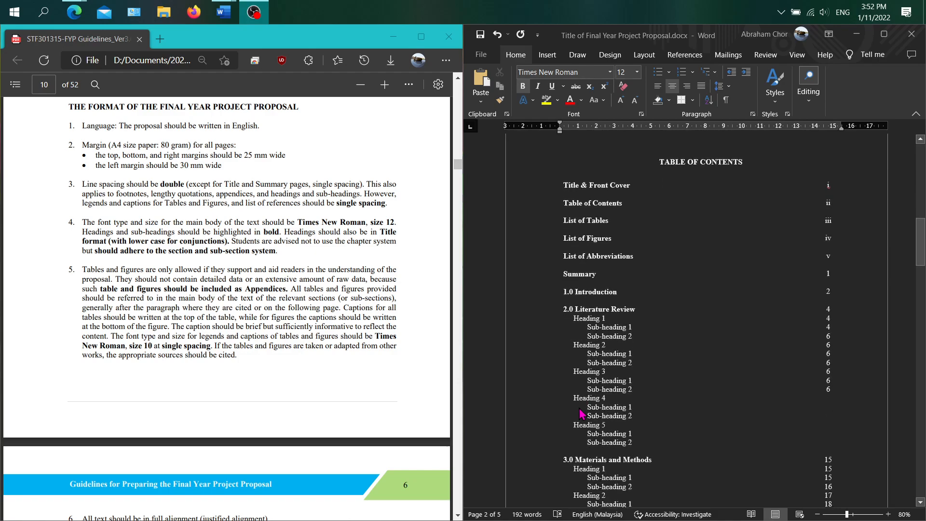
scroll(582, 414, "up", 2)
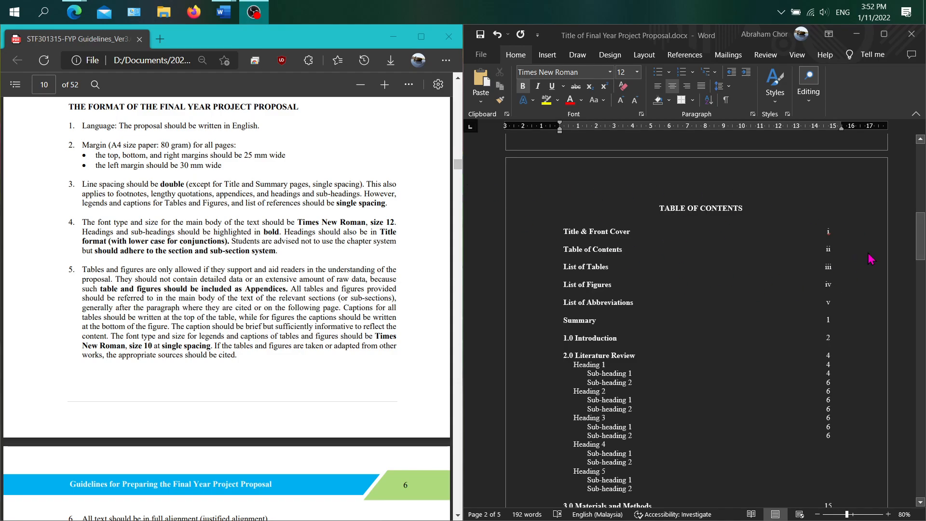
scroll(653, 308, "down", 3)
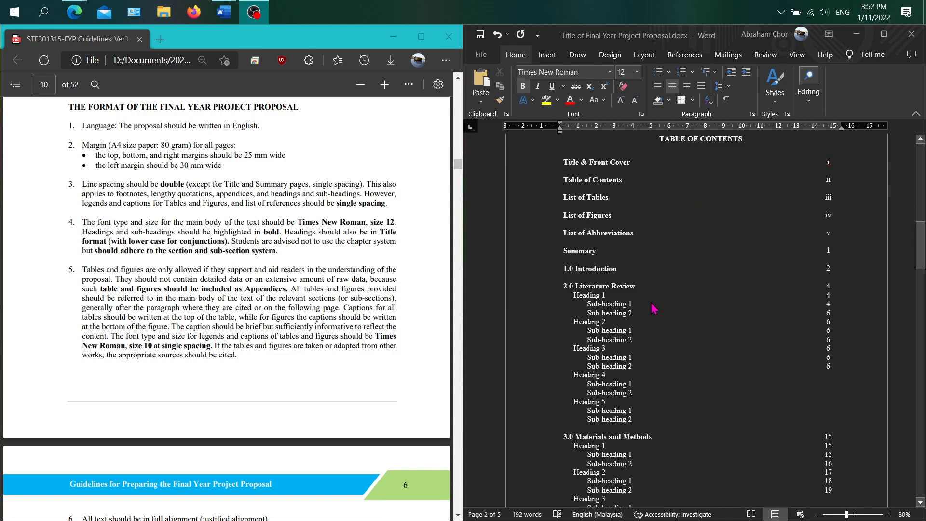
scroll(653, 309, "down", 14)
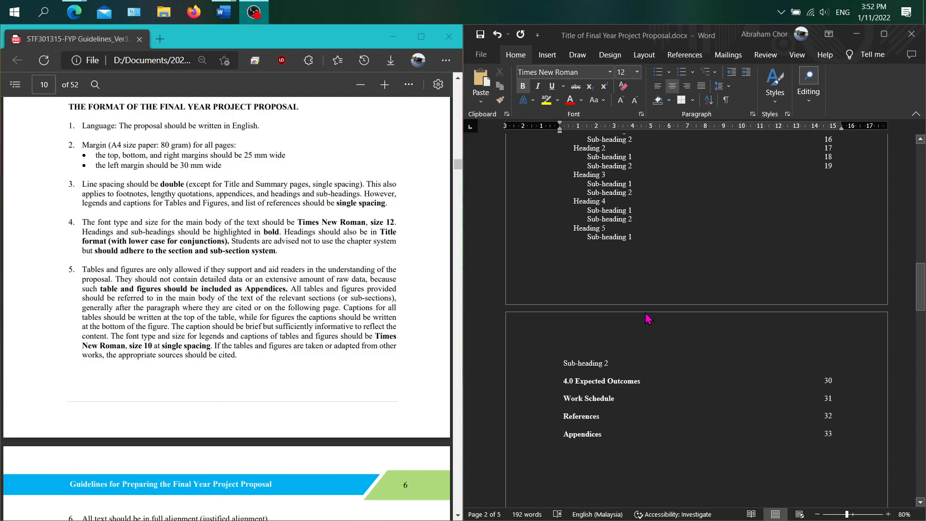
scroll(647, 318, "up", 15)
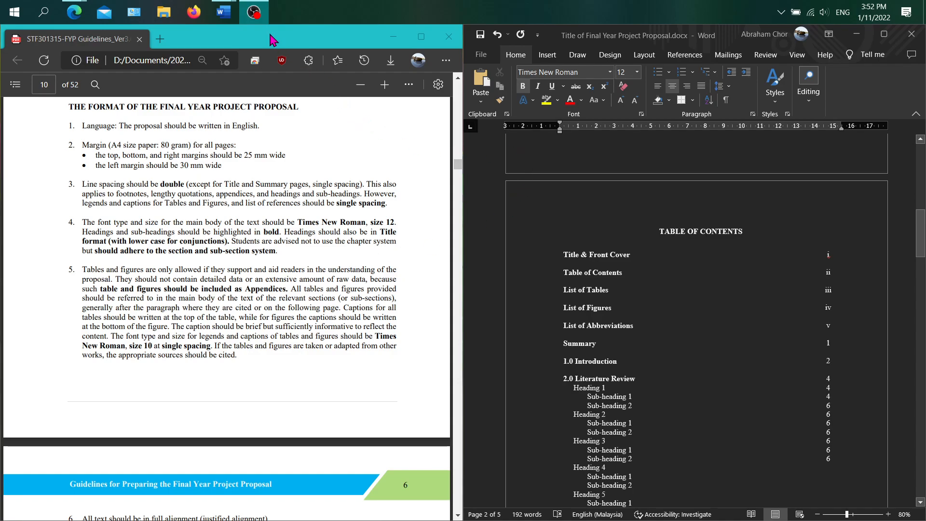
Switch to the blank Document1 window in Word and move it over the guidelines PDF, clear of the proposal document
mouse_move(224, 15)
left_click(256, 77)
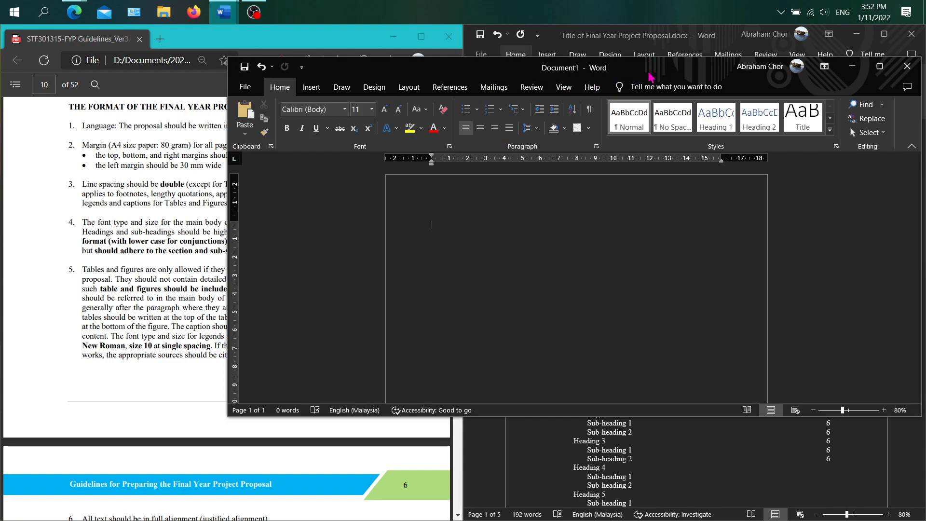
left_click_drag(648, 69, 346, 120)
Compare the proposal's front cover with the page layout of its table of contents
left_click(809, 269)
scroll(803, 309, "up", 10)
scroll(752, 308, "up", 3)
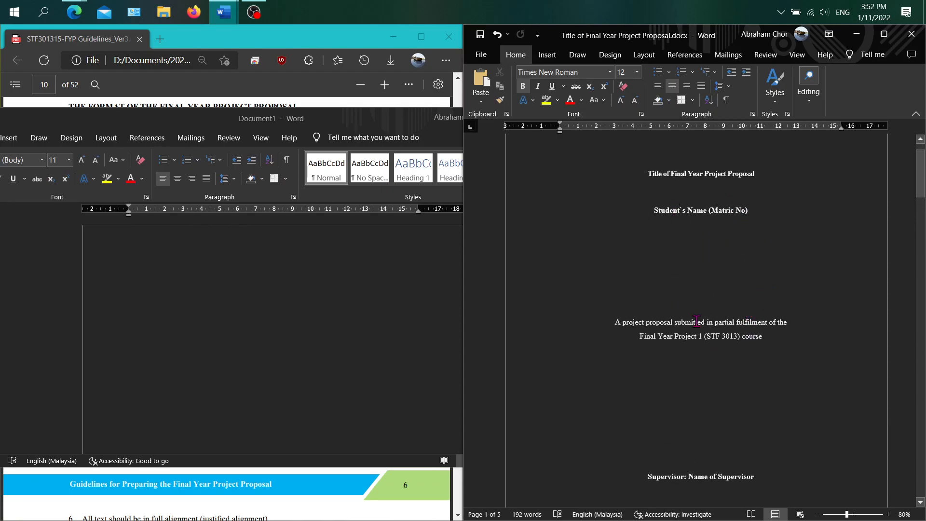
scroll(688, 319, "down", 15)
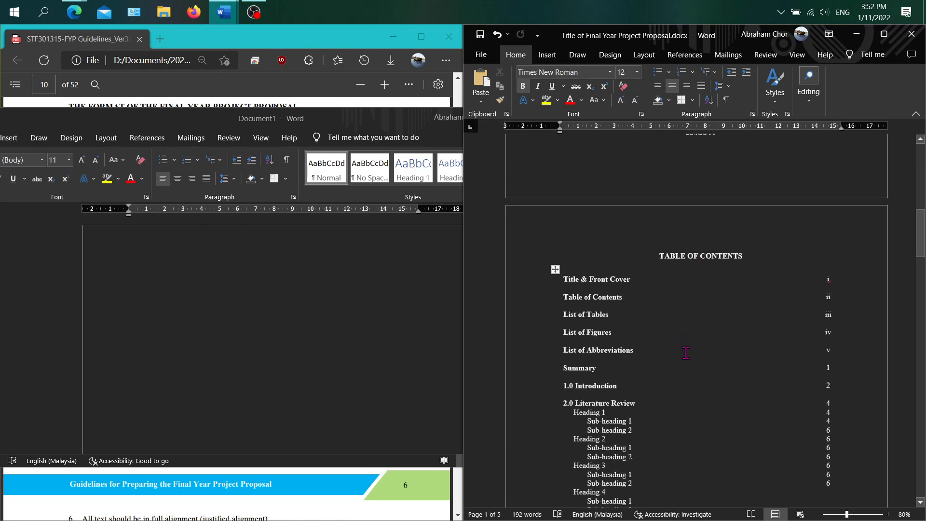
scroll(729, 372, "down", 1)
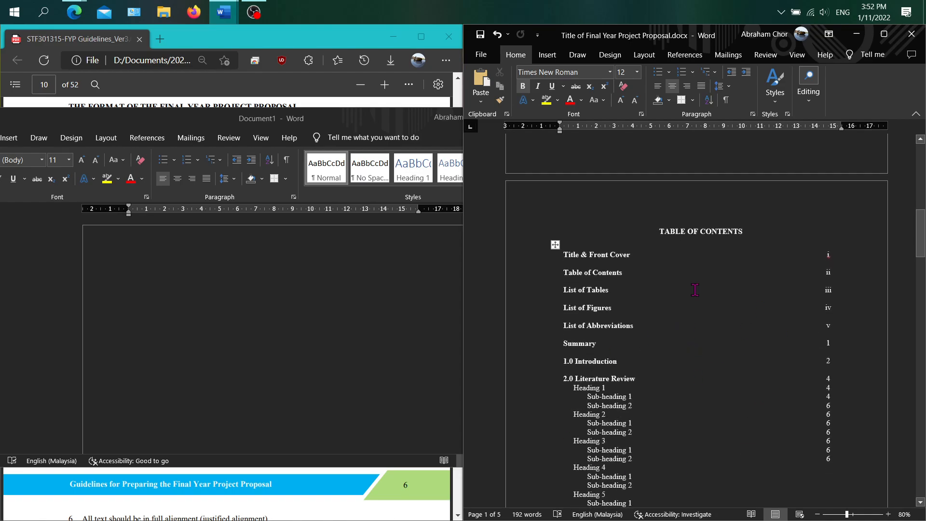
scroll(683, 284, "up", 15)
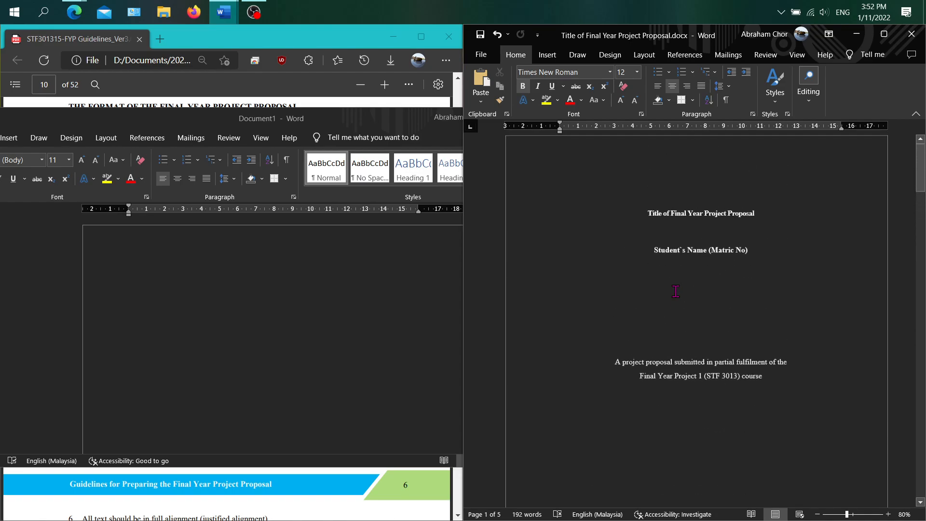
scroll(603, 244, "down", 15)
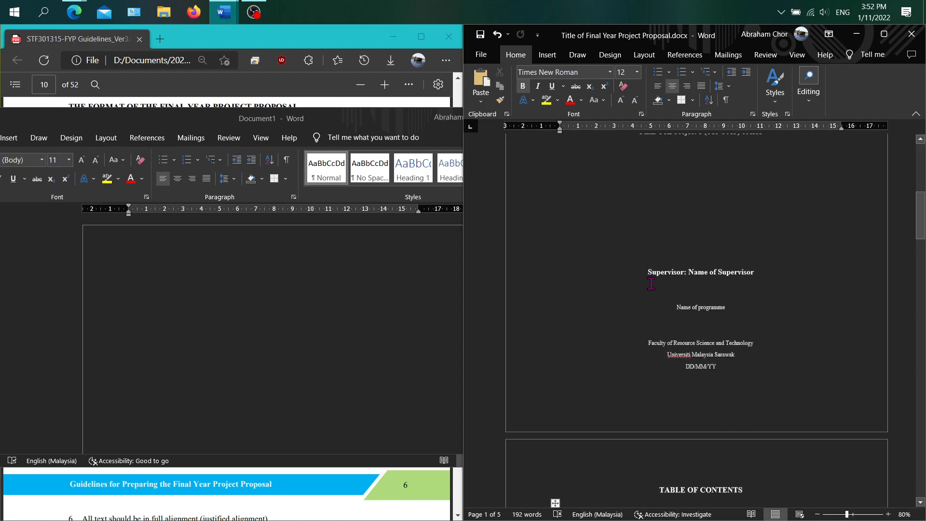
scroll(661, 283, "down", 2)
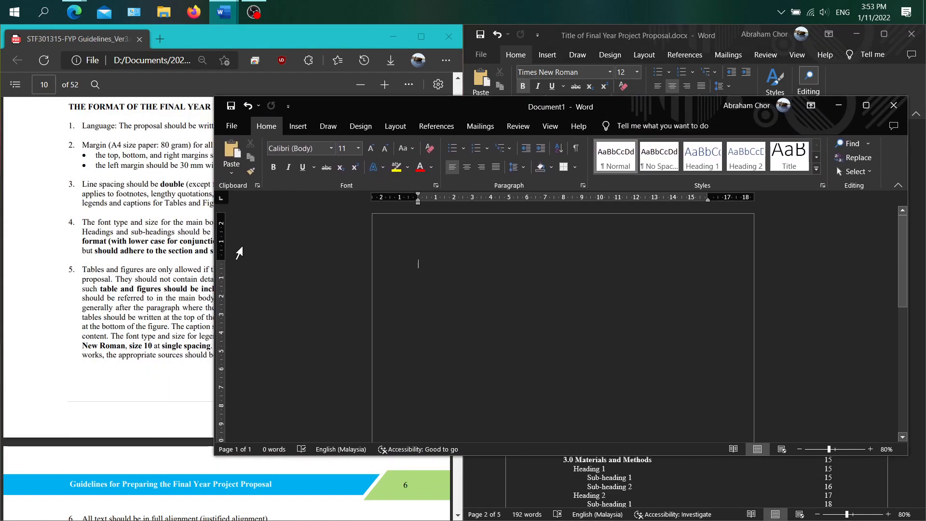
Narrow the blank document's window to uncover the guidelines, then set its text to centred, bold Times New Roman, size 12
left_click_drag(209, 275, 392, 275)
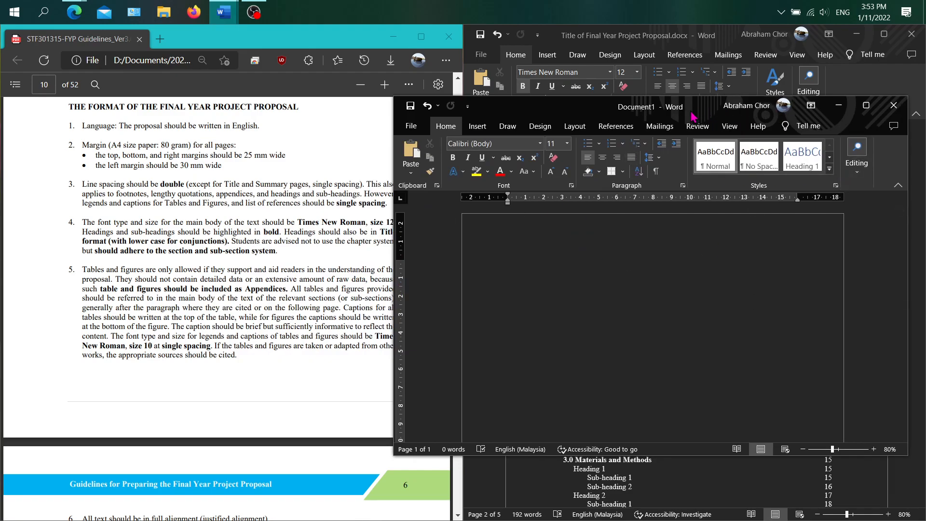
key("ctrl+z")
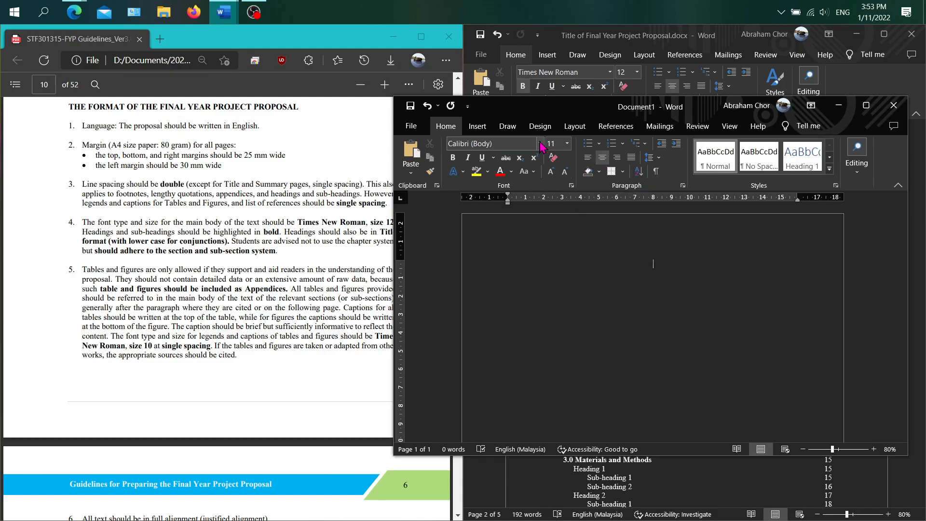
left_click(539, 143)
left_click(508, 216)
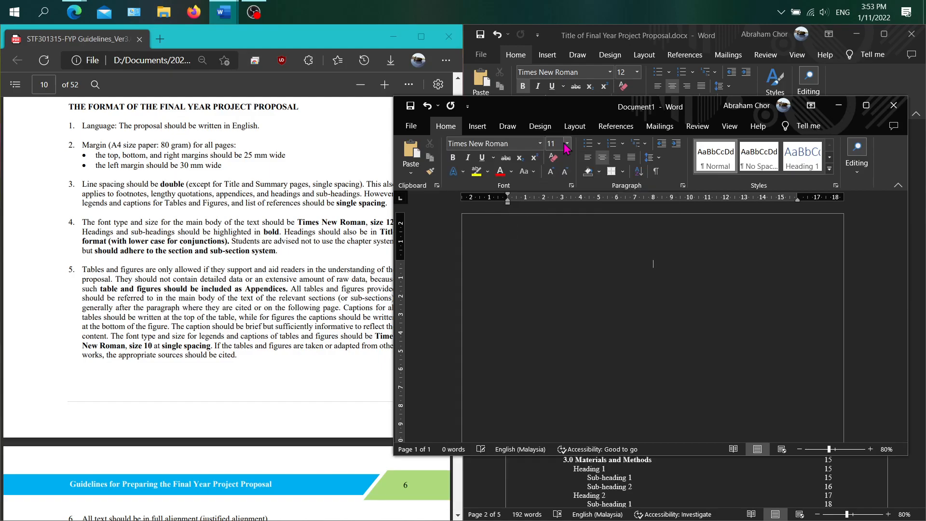
left_click(567, 144)
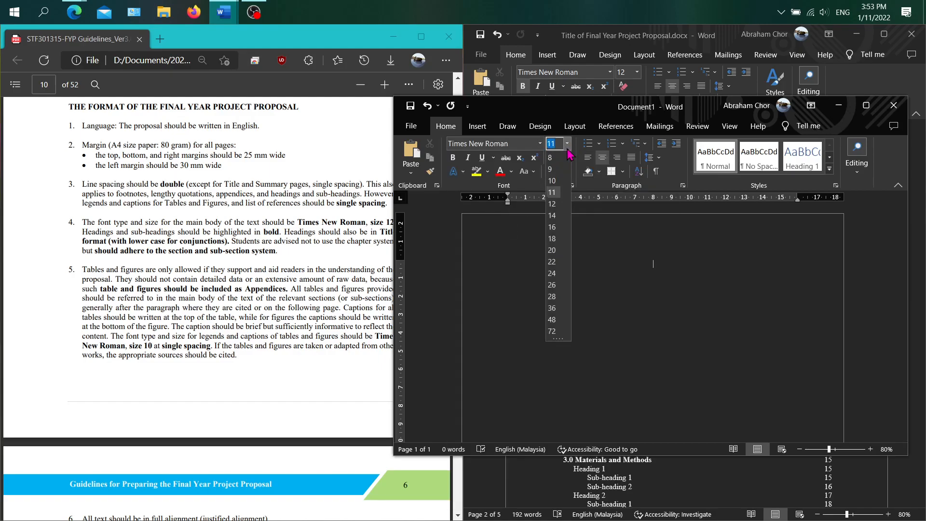
left_click(553, 204)
left_click(453, 157)
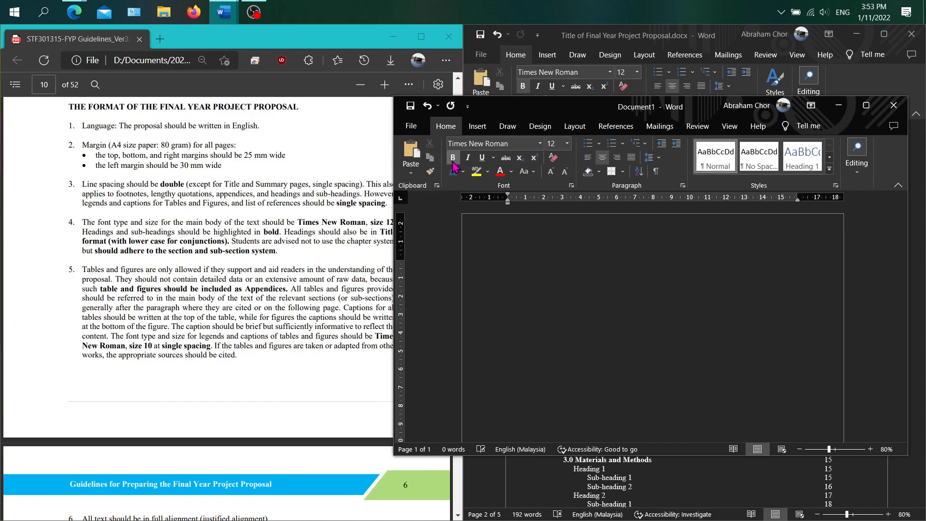
Set the blank document's line spacing to double, checking the spacing and font rules in the guidelines
left_click(650, 157)
left_click(657, 225)
left_click_drag(124, 185, 369, 185)
left_click(368, 232)
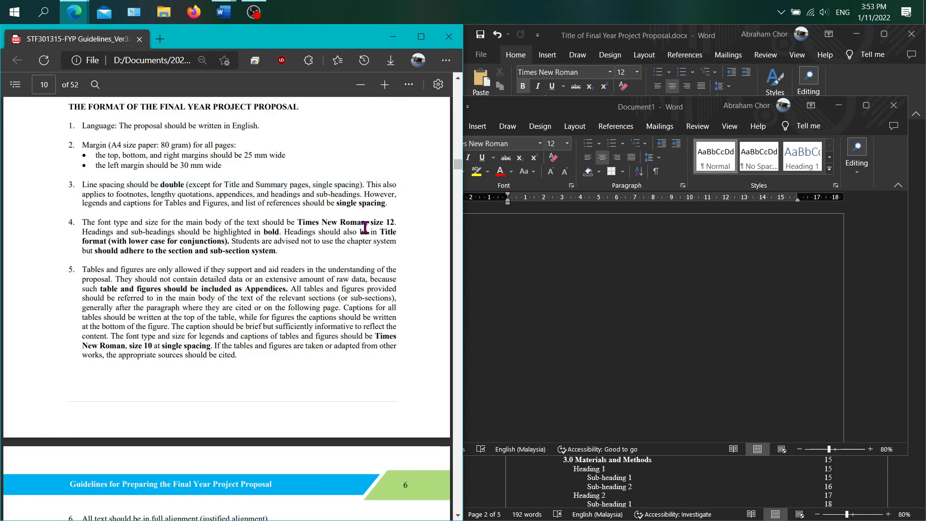
Enter the heading "TABLE OF CONTENTS" in the blank document, start a new line and turn bold off
left_click(666, 284)
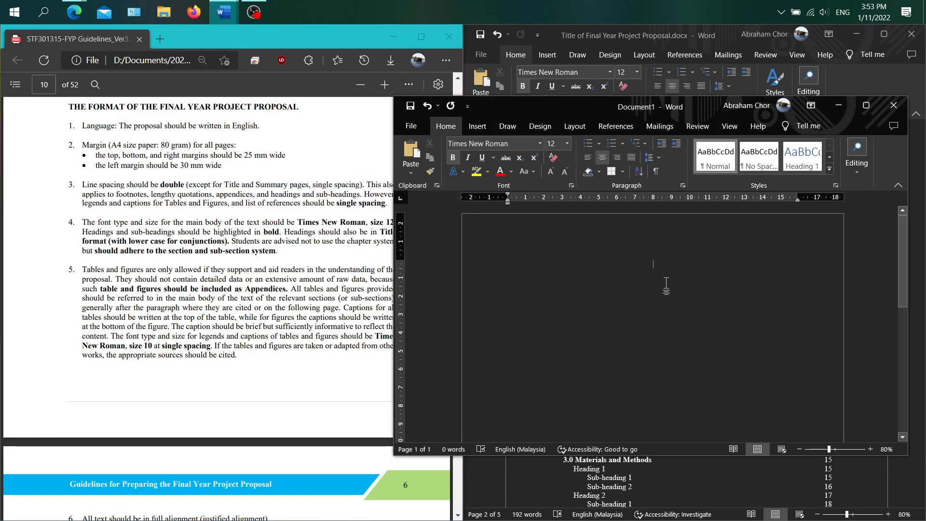
type("TABLE ")
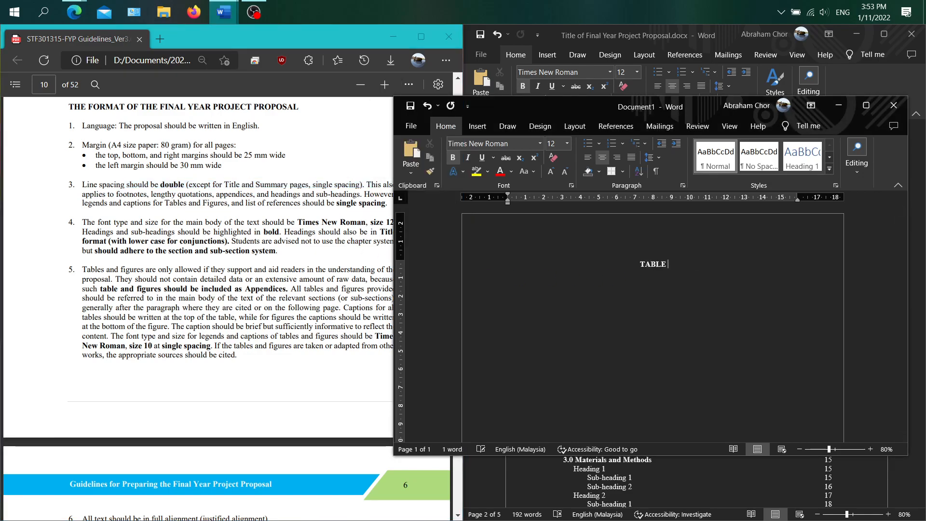
type("OF CONT")
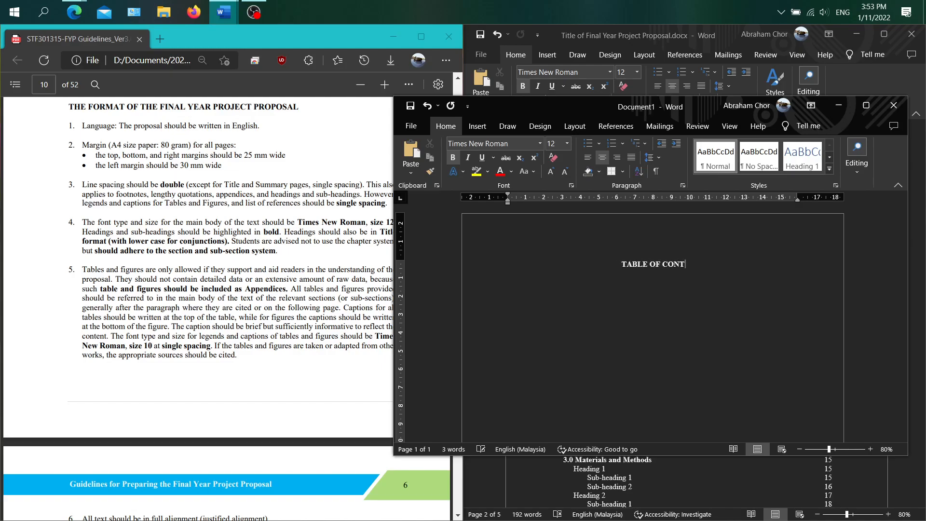
type("ENTS")
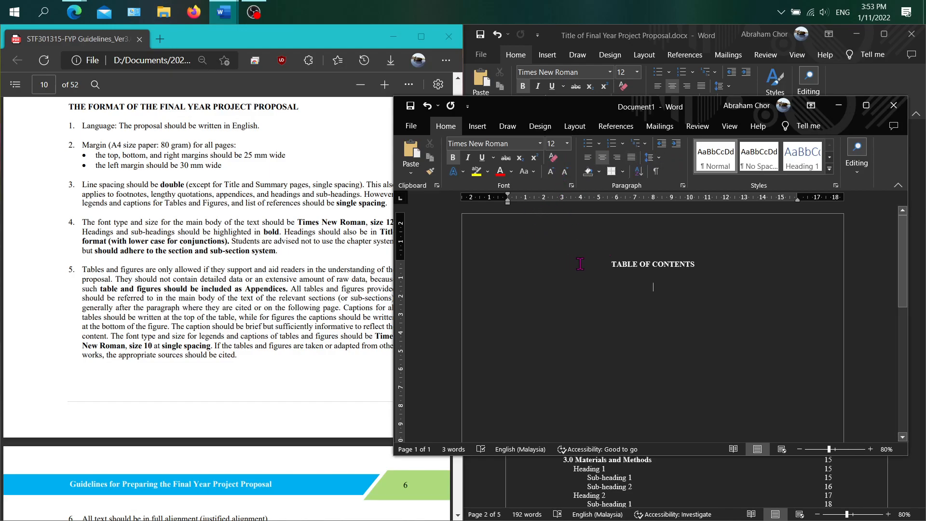
key("ctrl+b")
Insert a table with 2 columns and 8 rows below the TABLE OF CONTENTS heading
left_click(476, 126)
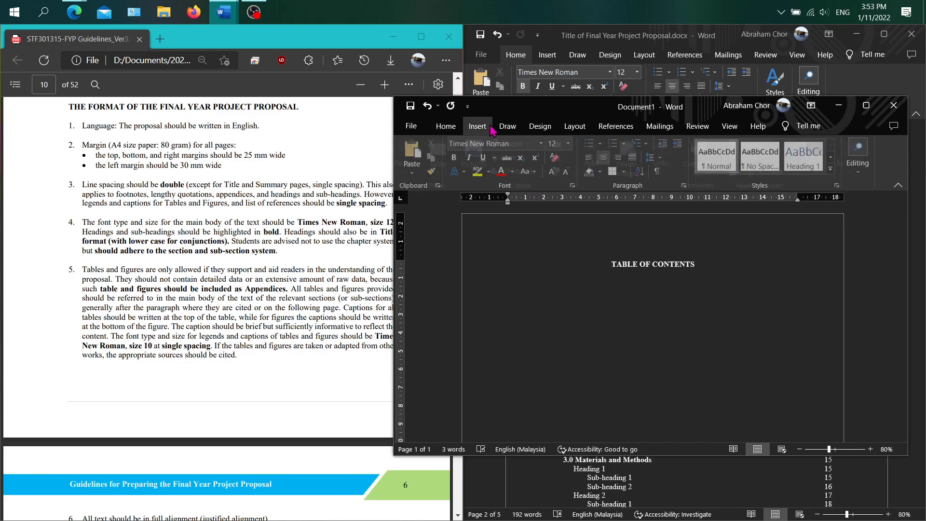
left_click(444, 180)
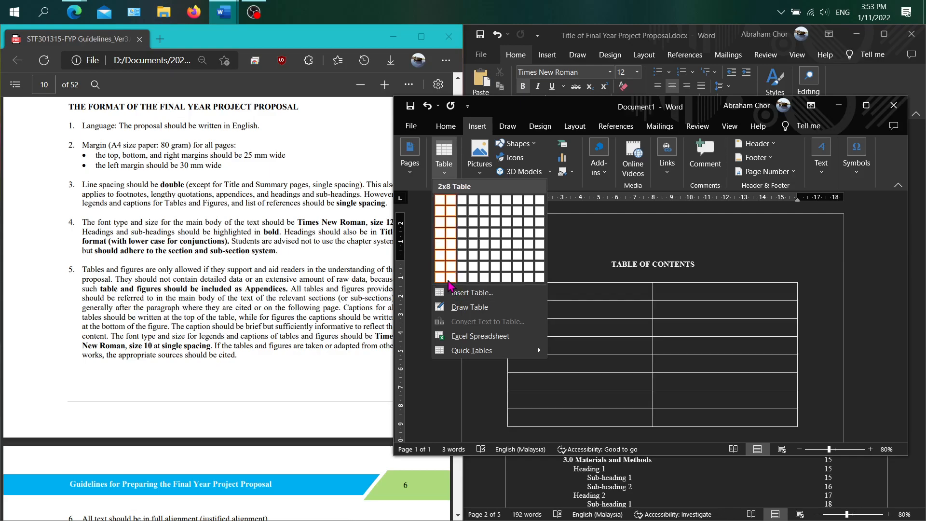
left_click(451, 277)
Add eight more rows below the existing ones by selecting the whole table and inserting rows below
left_click_drag(604, 293, 709, 417)
right_click(700, 356)
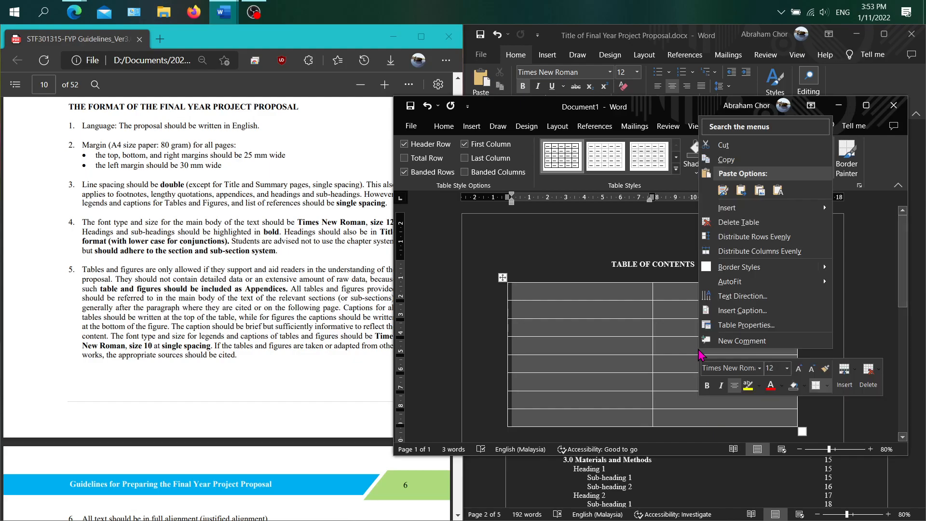
mouse_move(752, 214)
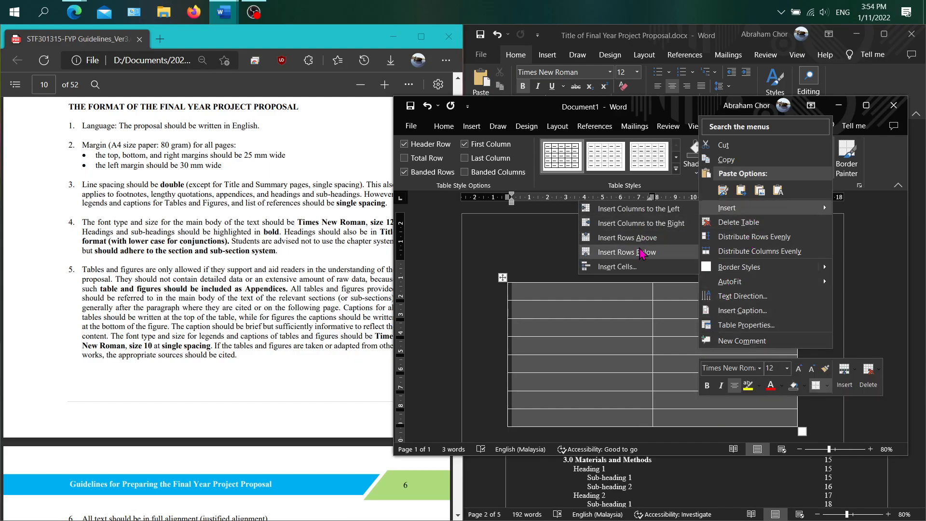
left_click(641, 253)
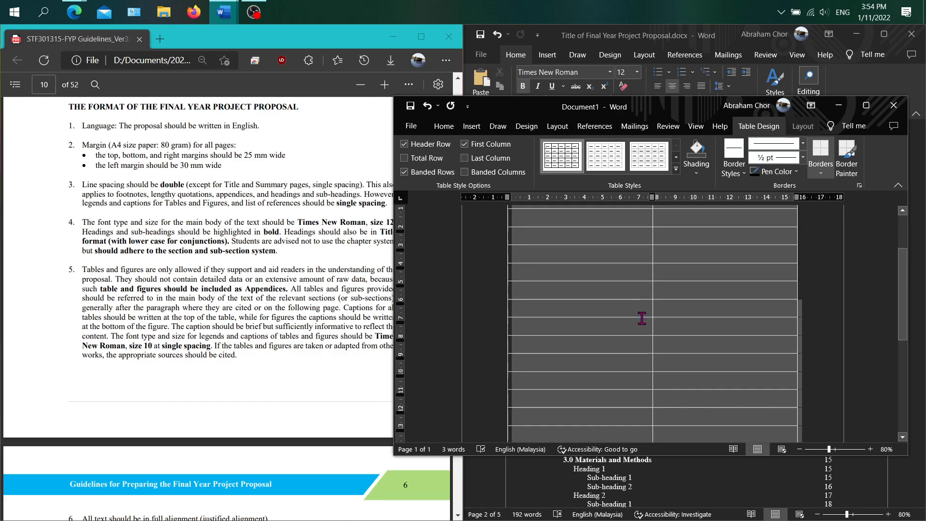
scroll(642, 317, "up", 3)
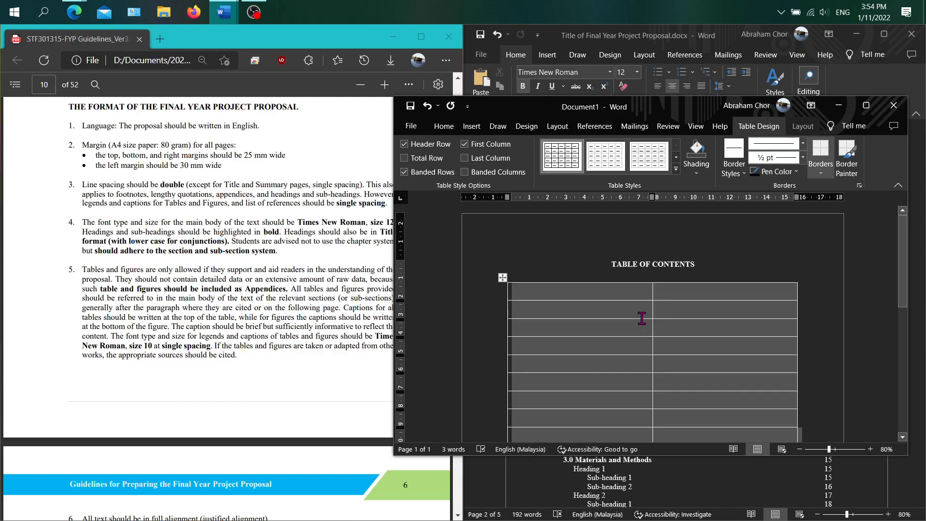
Left-align the table's first column, following the Appendix B example in the guidelines, and widen it to about 14 cm, leaving a narrow second column
scroll(270, 366, "down", 10)
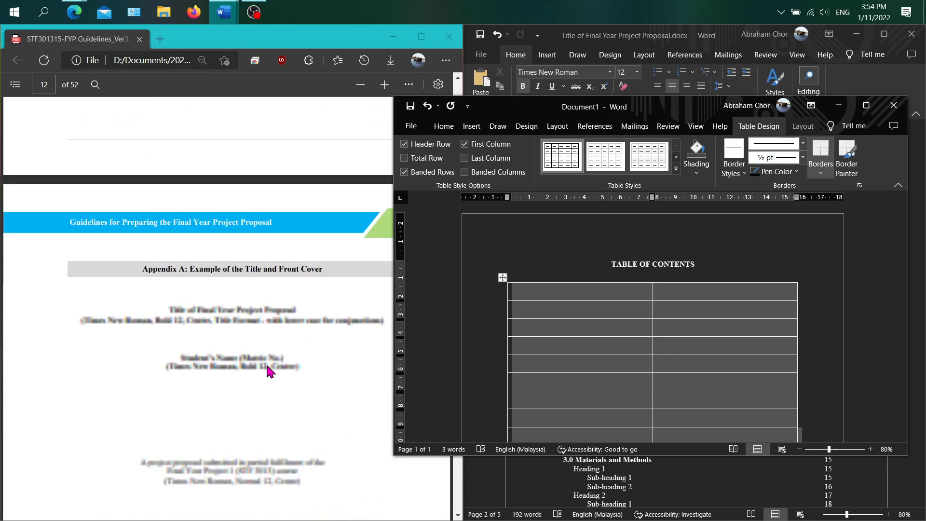
scroll(271, 354, "down", 5)
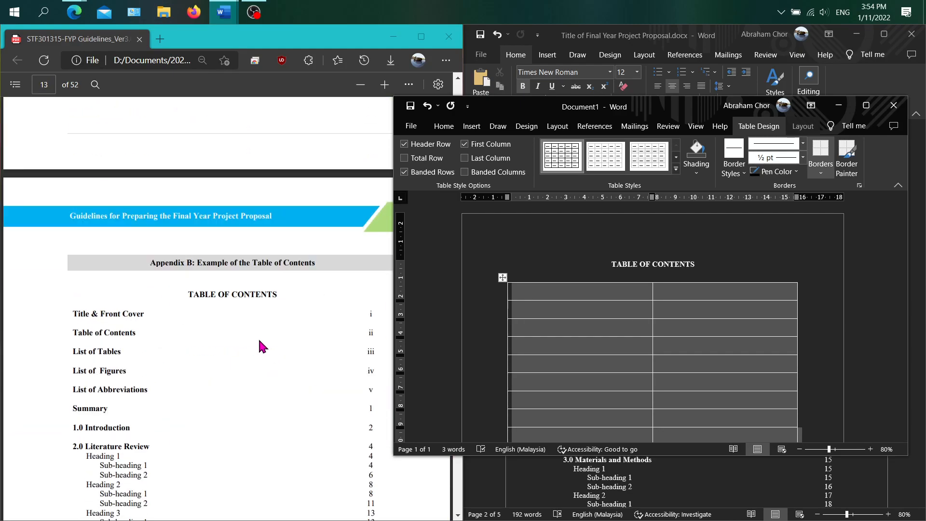
scroll(178, 294, "down", 1)
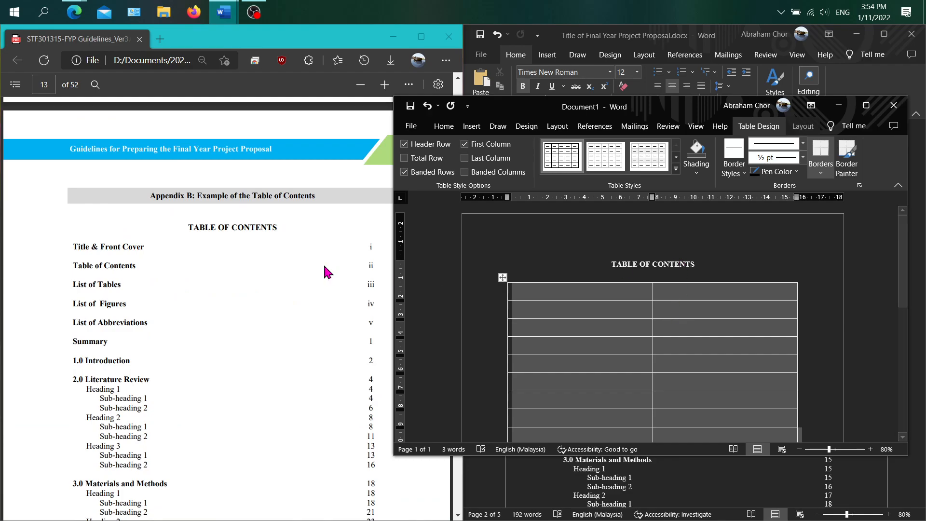
left_click(577, 295)
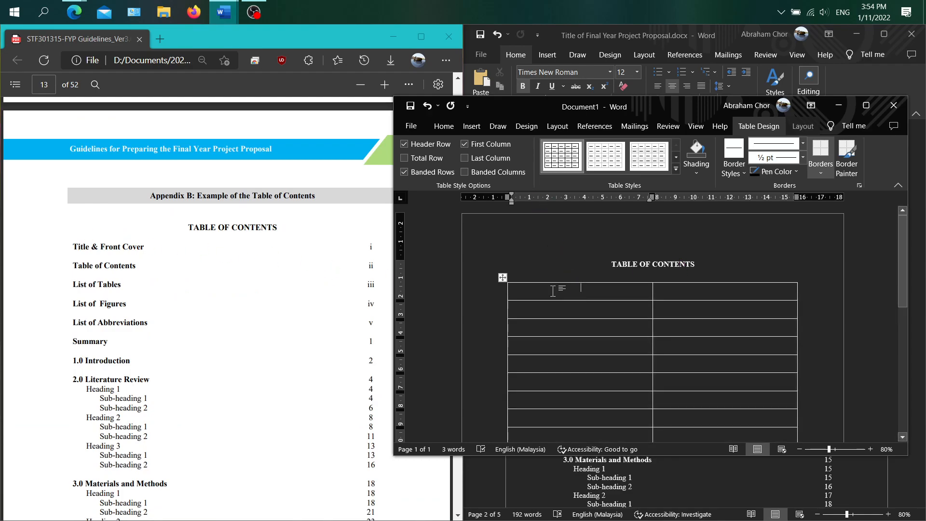
left_click_drag(586, 300, 584, 332)
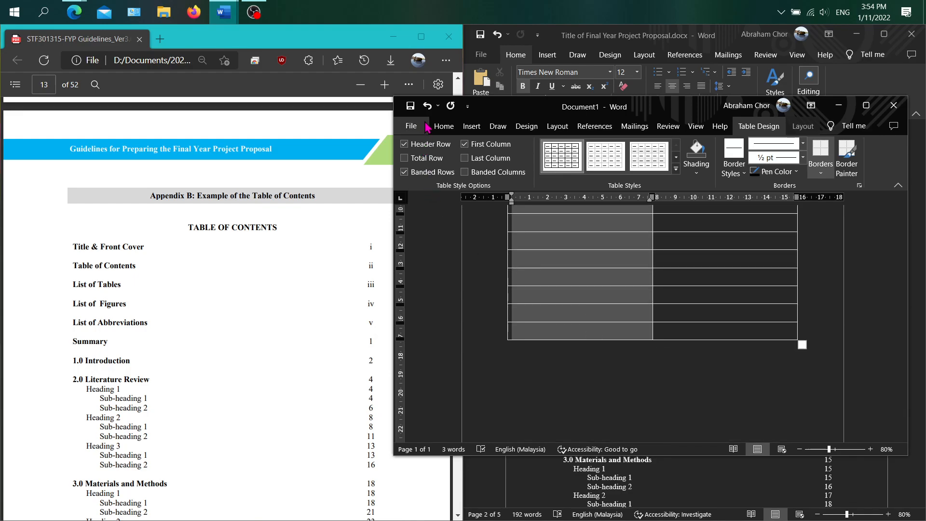
left_click(443, 126)
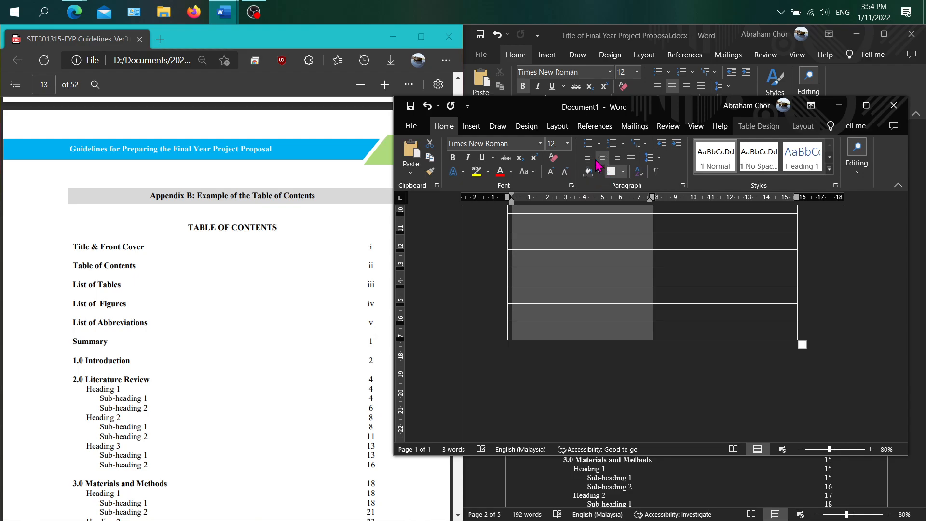
left_click(588, 158)
scroll(691, 363, "up", 5)
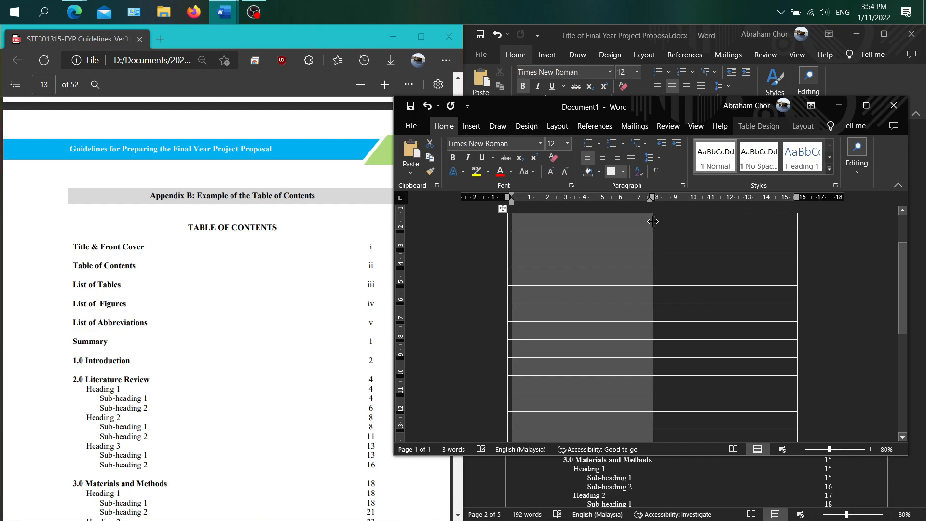
left_click_drag(652, 221, 764, 229)
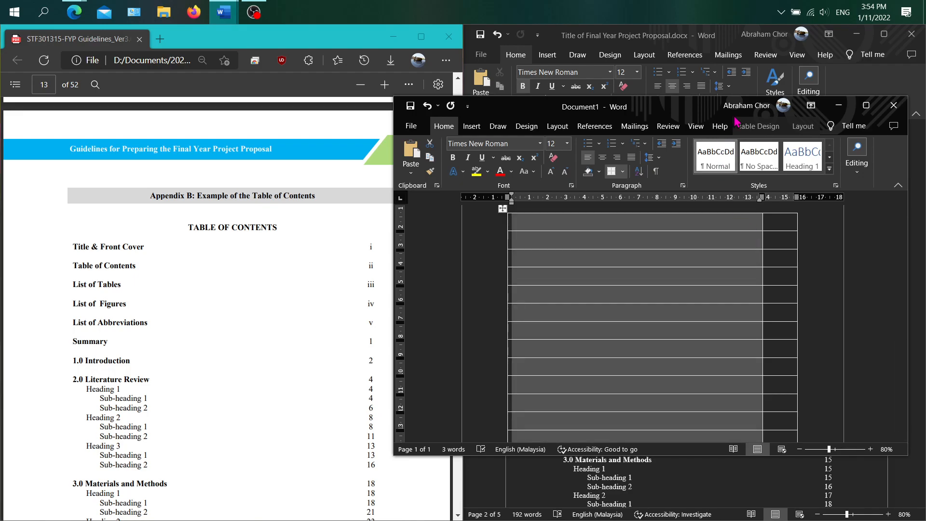
Check the page margin rules in the guidelines' proposal format section and maximize the new document's window
left_click_drag(700, 114, 672, 192)
scroll(193, 355, "up", 15)
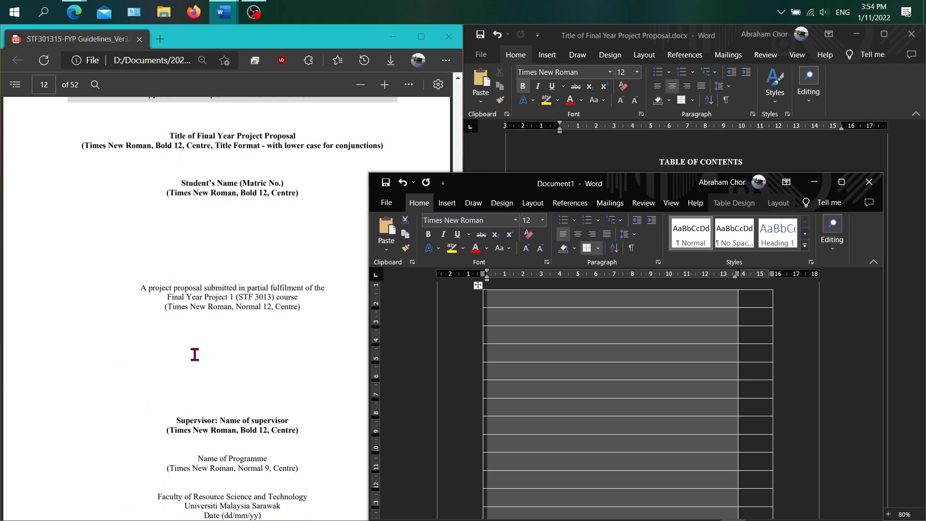
scroll(195, 355, "up", 10)
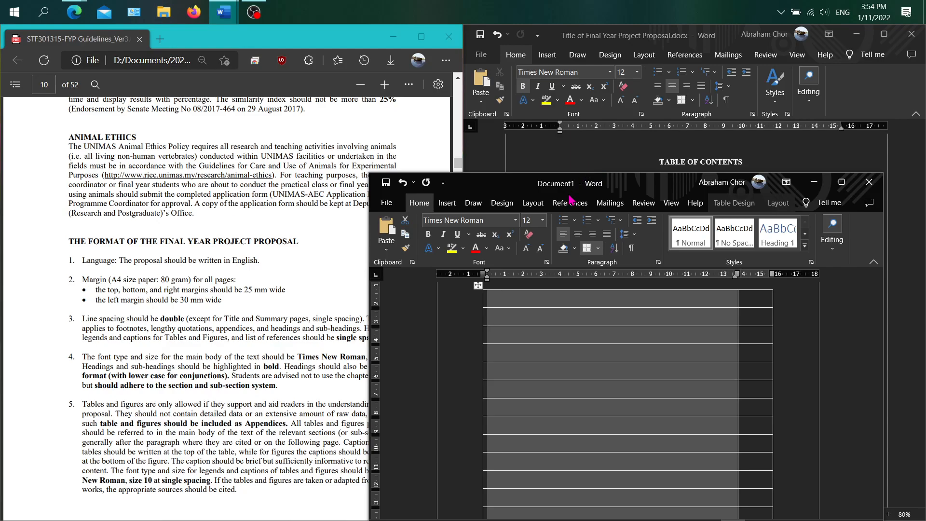
left_click(799, 309)
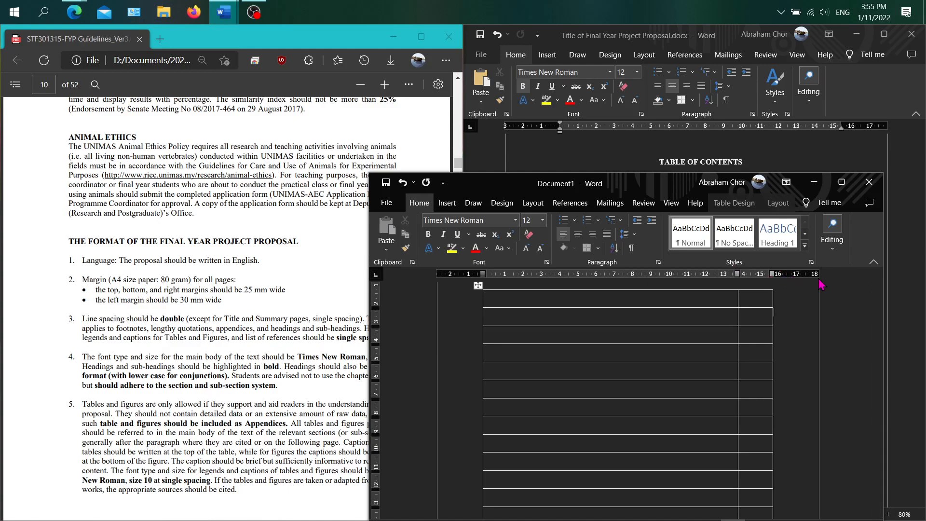
mouse_move(772, 273)
left_mouse_down()
mouse_move(761, 275)
mouse_move(770, 287)
left_mouse_up()
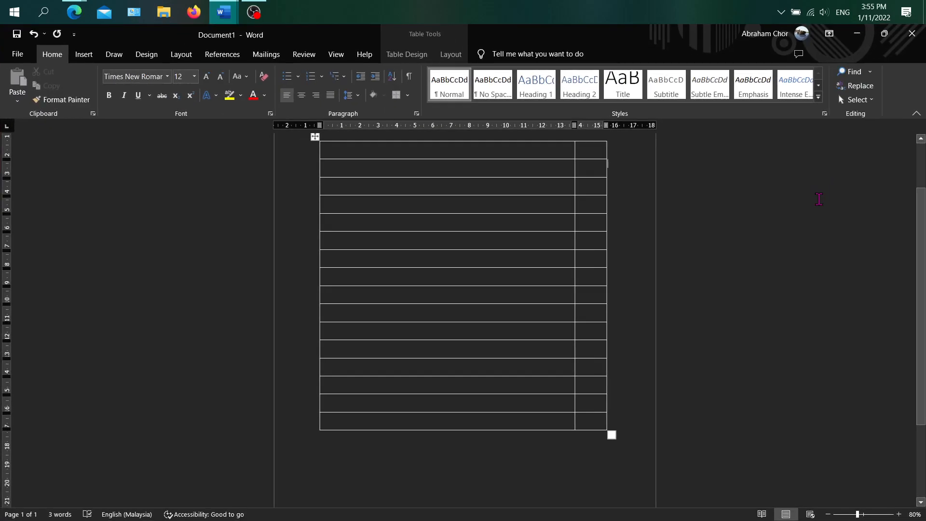
left_click(841, 182)
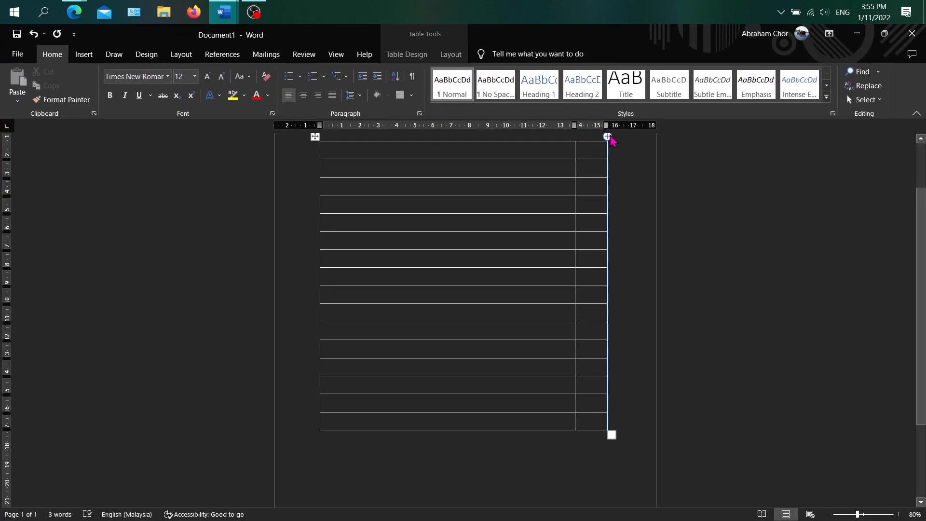
Try to adjust the right indent of the line below the table to match the required 25 mm right margin
left_click(489, 460)
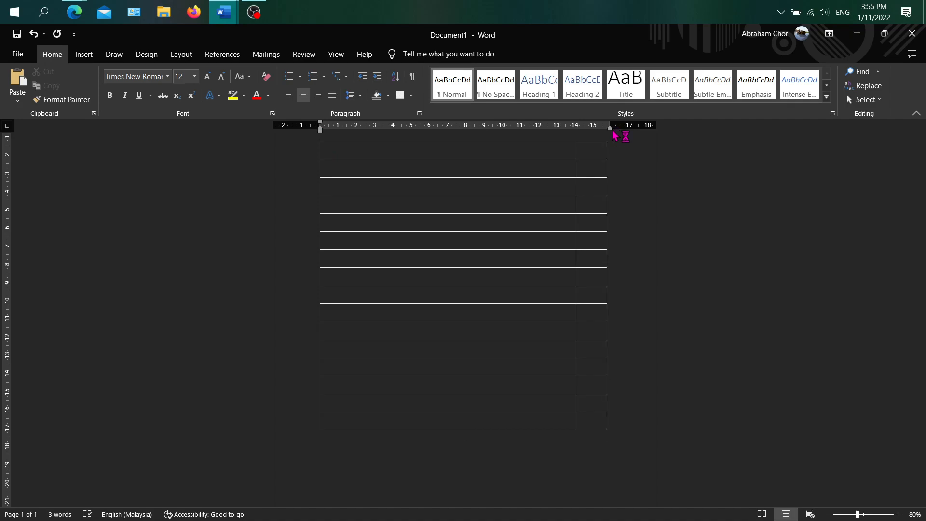
left_click_drag(612, 131, 643, 132)
left_click_drag(656, 130, 612, 133)
left_click_drag(611, 130, 612, 130)
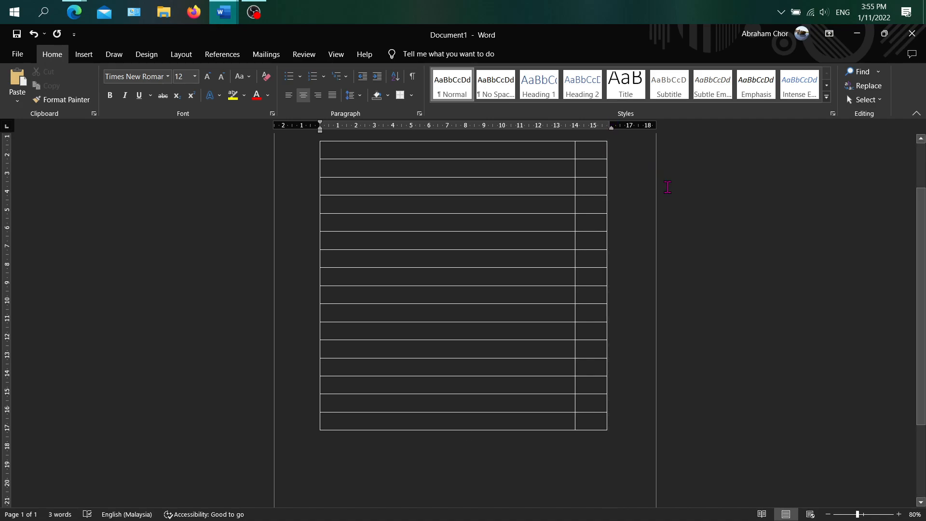
key("alt")
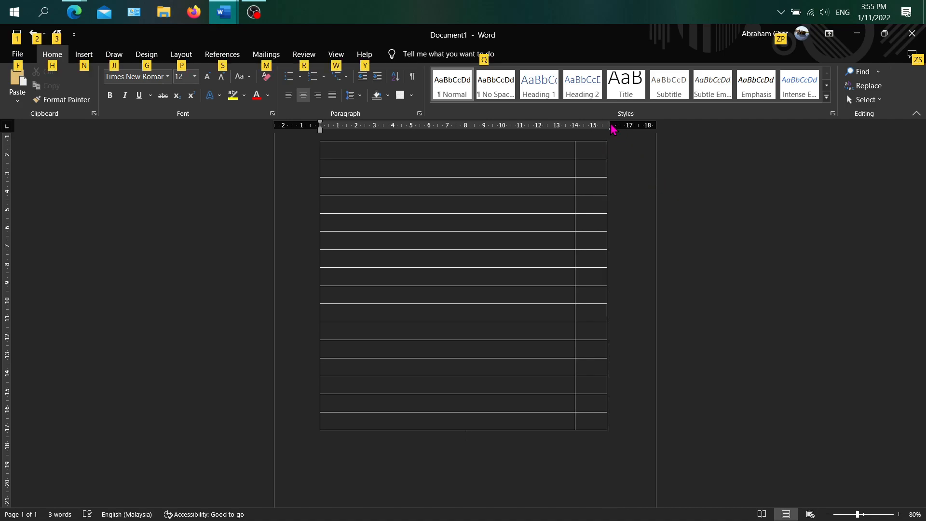
key("alt")
mouse_move(612, 129)
left_mouse_down()
mouse_move(591, 138)
mouse_move(614, 138)
left_mouse_up()
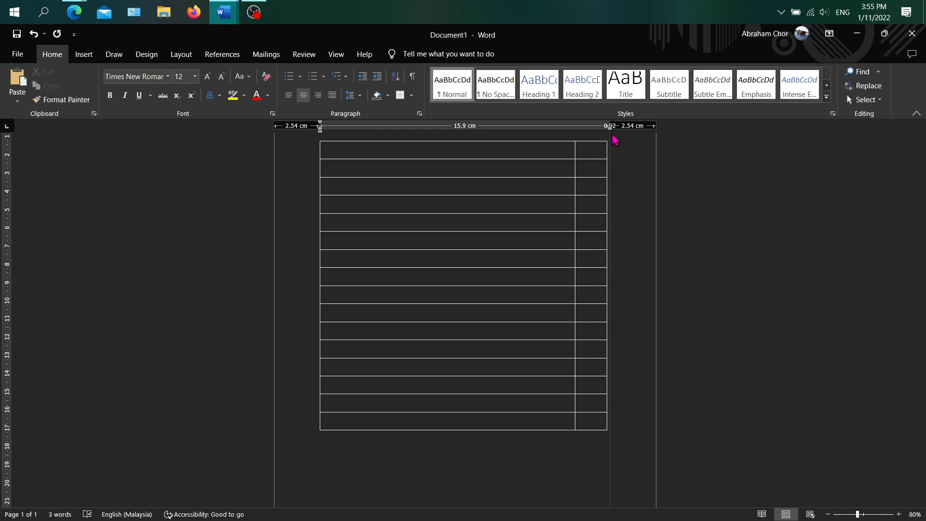
left_click_drag(614, 140, 618, 143)
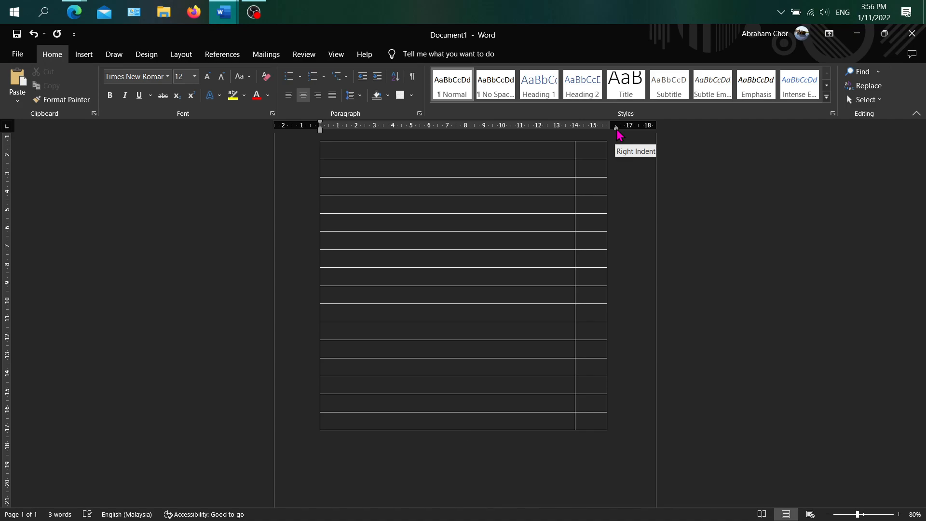
left_click_drag(619, 135, 619, 135)
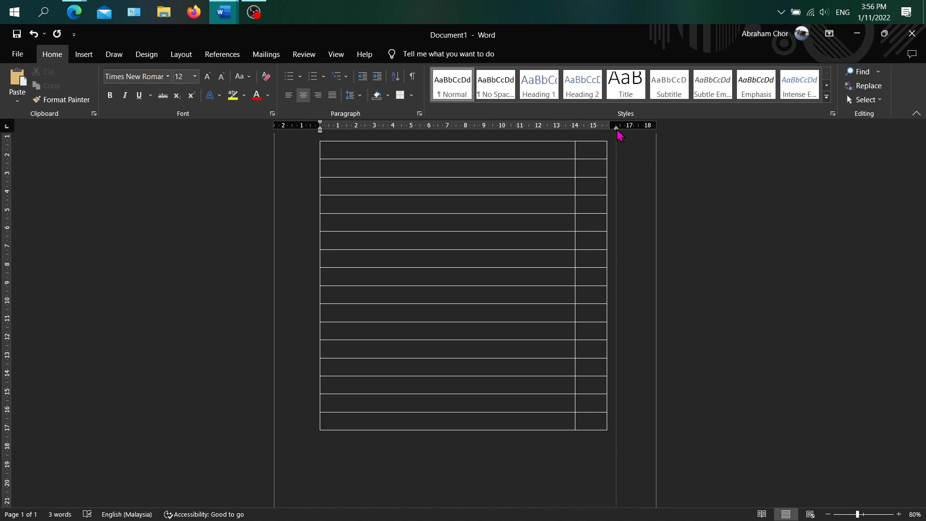
left_click_drag(618, 135, 615, 135)
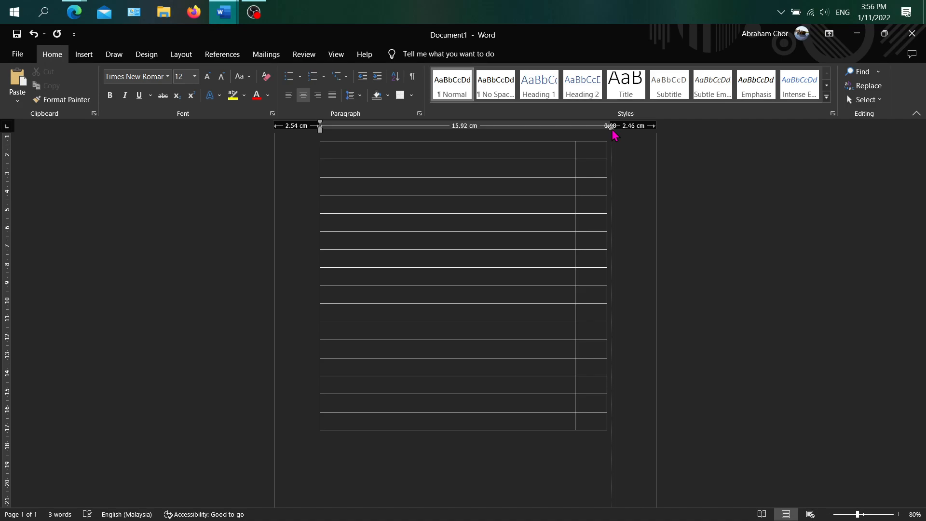
left_click_drag(615, 135, 615, 138)
left_click_drag(615, 137, 619, 136)
left_click_drag(619, 136, 613, 138)
mouse_move(613, 138)
left_mouse_down()
mouse_move(565, 136)
mouse_move(614, 137)
left_mouse_up()
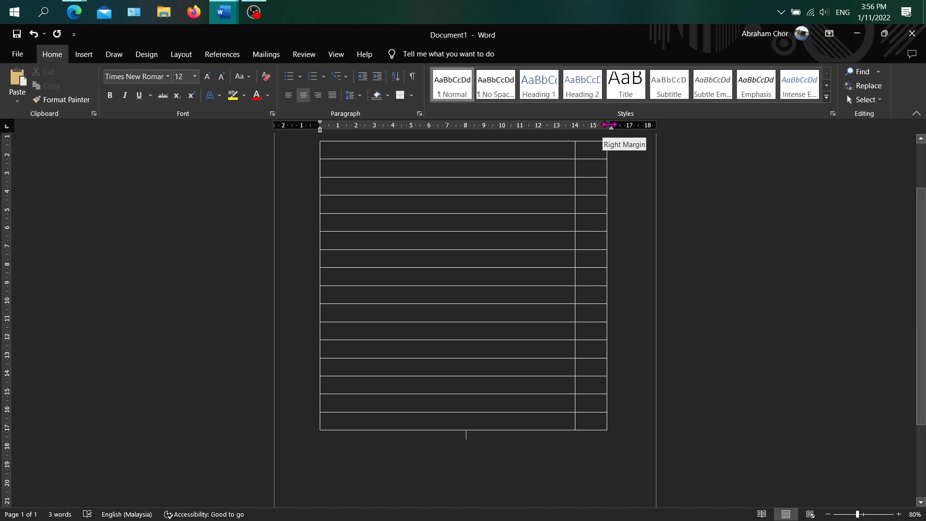
Try to fine-tune the right page margin towards 25 mm on the ruler
left_click_drag(610, 125, 610, 124)
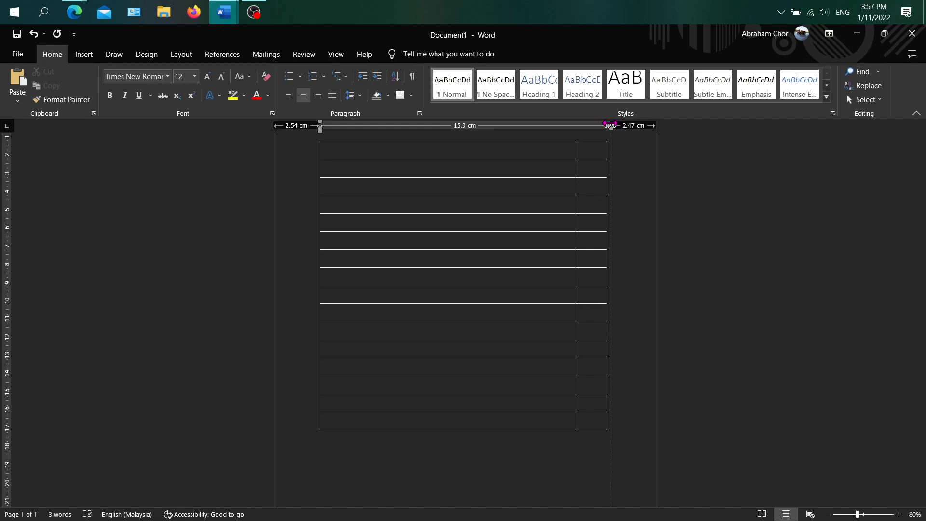
left_click_drag(610, 123, 612, 125)
left_click_drag(610, 125, 609, 127)
left_click_drag(609, 126, 610, 126)
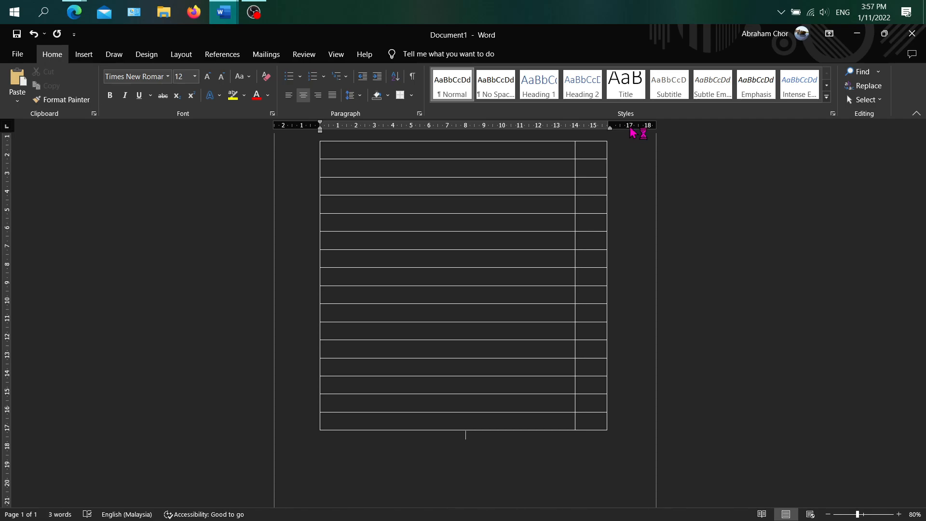
Set the document's page margins to 2.5 cm top, bottom and right, and 3 cm left
double_click(630, 130)
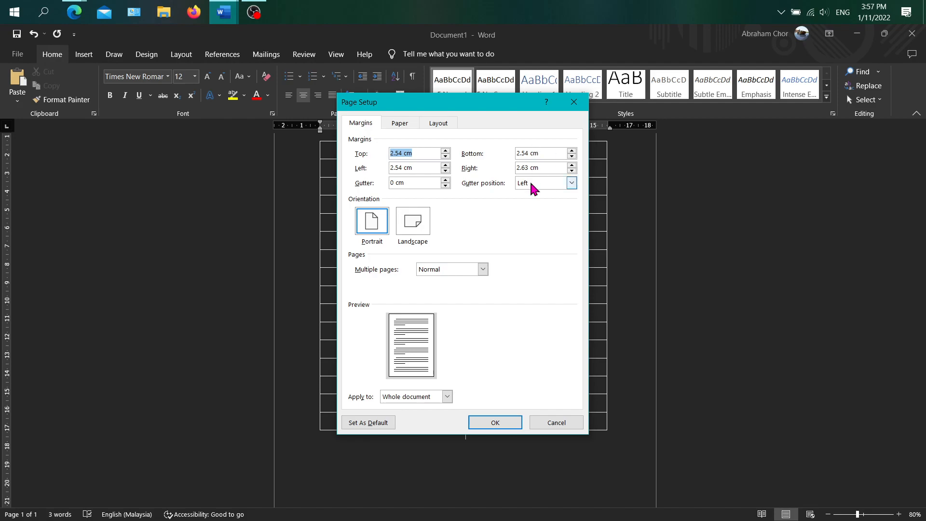
left_click(404, 154)
key("BackSpace")
key("Down")
key("Up")
left_click_drag(403, 168, 375, 166)
type("3")
left_click(528, 153)
key("BackSpace")
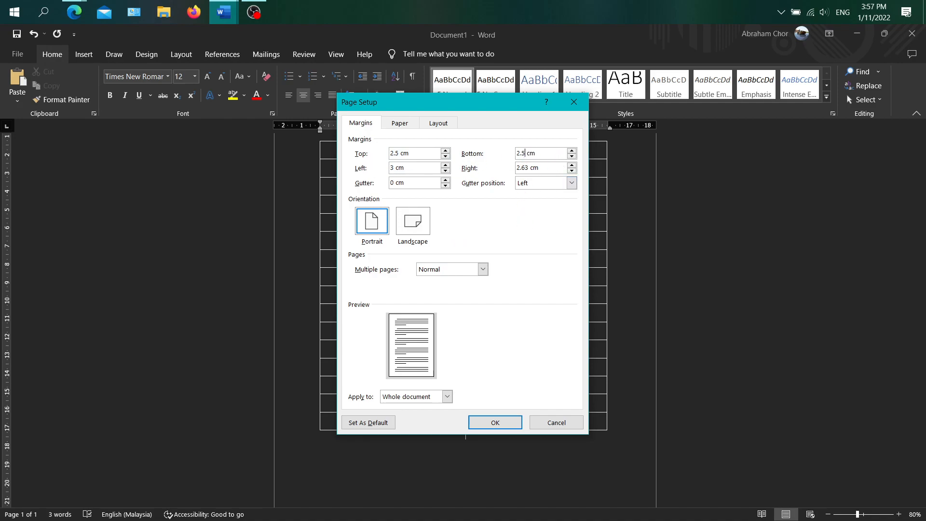
left_click(527, 168)
key("BackSpace")
key("BackSpace")
type("5")
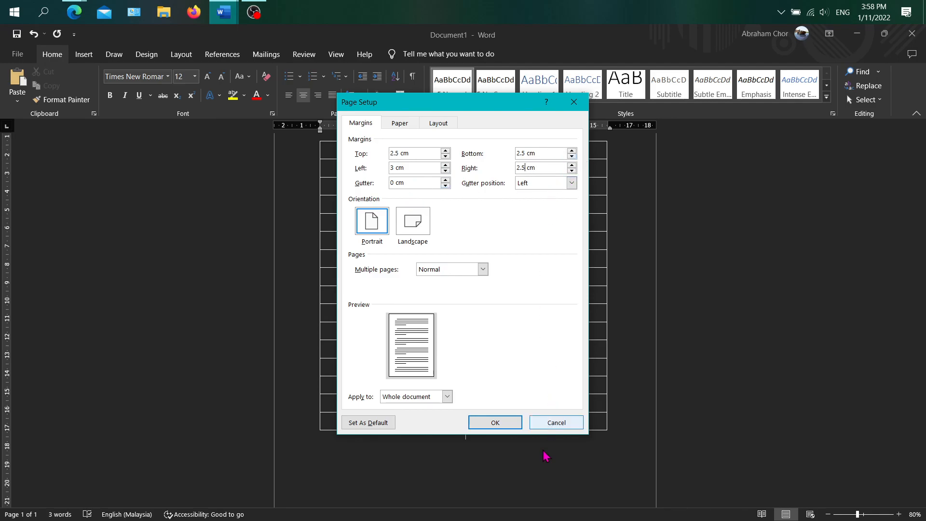
left_click(497, 424)
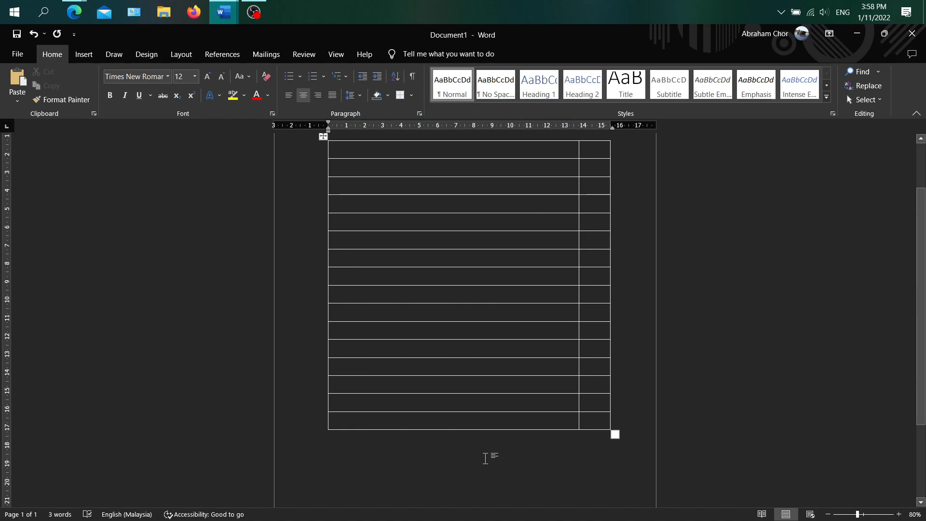
Verify the document's page margins in Page Setup without changing them
scroll(482, 463, "up", 3)
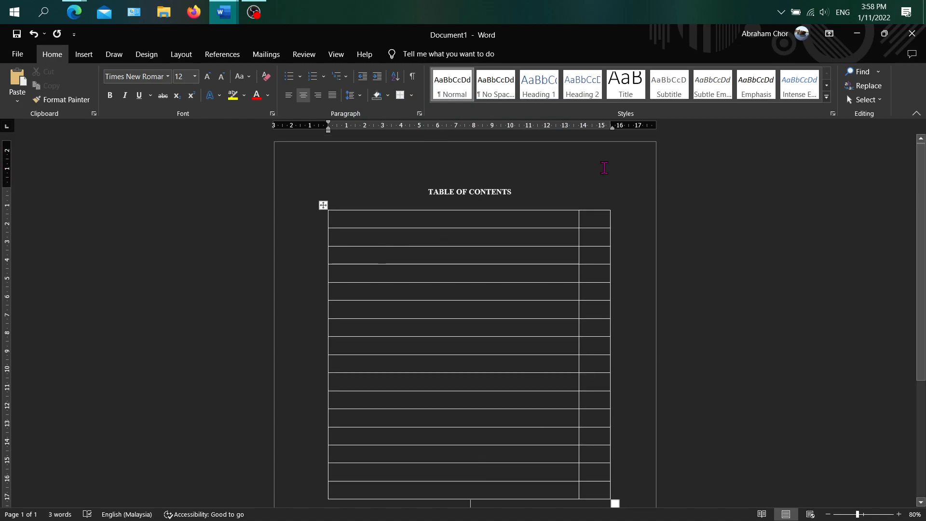
double_click(640, 126)
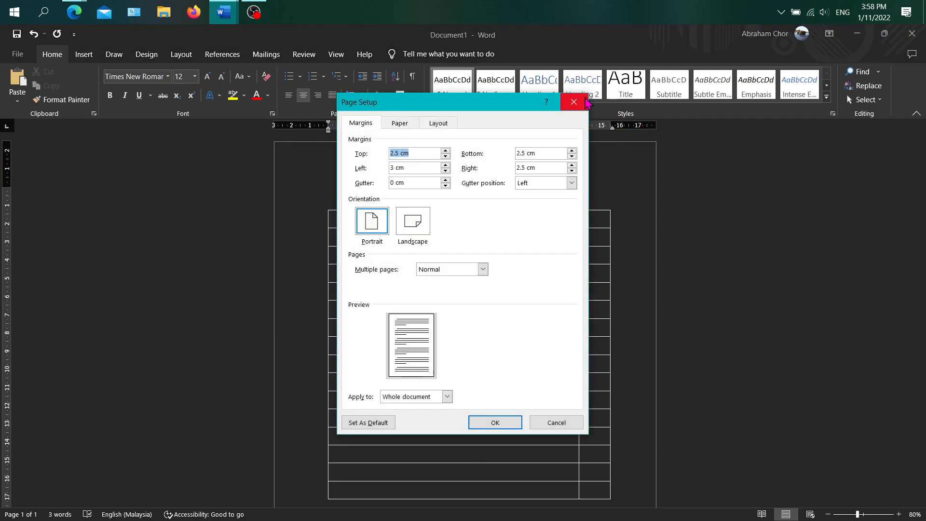
left_click(585, 100)
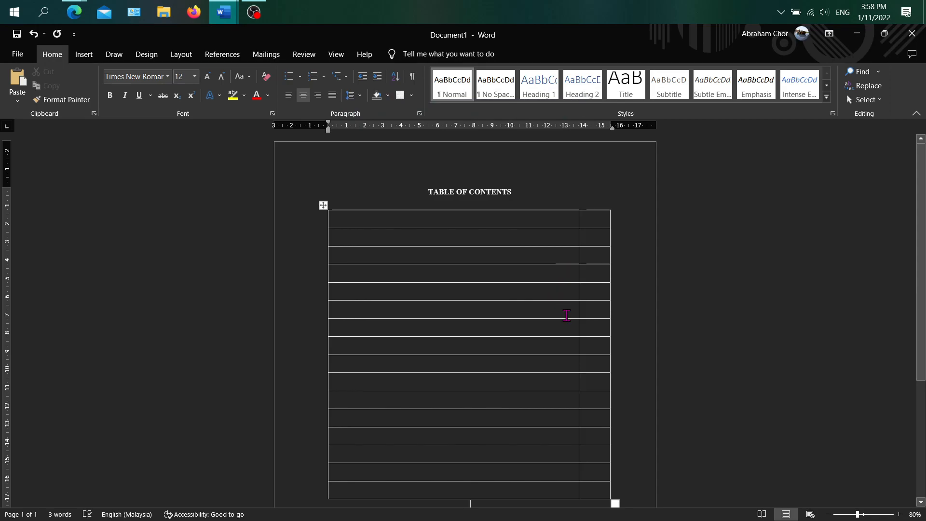
Display the guidelines' Appendix B table of contents example beside the new document's window
left_click(883, 34)
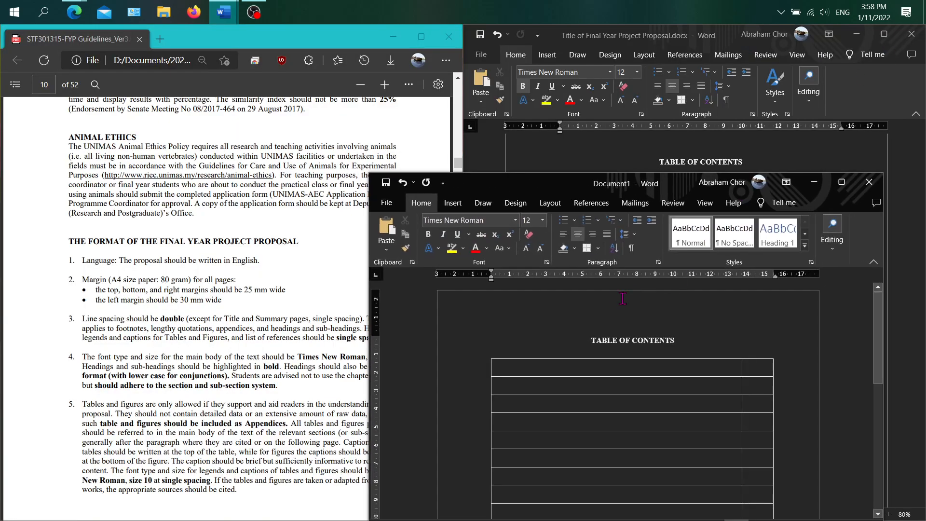
scroll(229, 297, "down", 20)
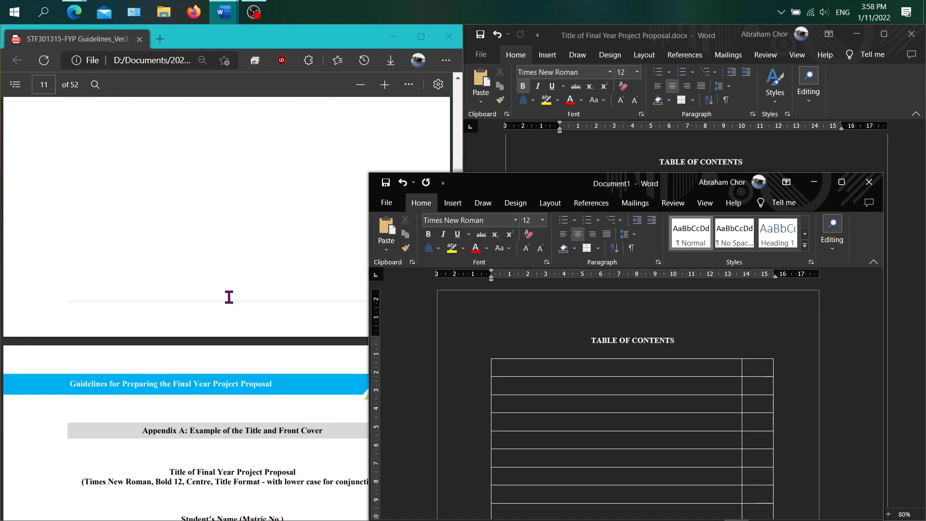
scroll(229, 297, "down", 10)
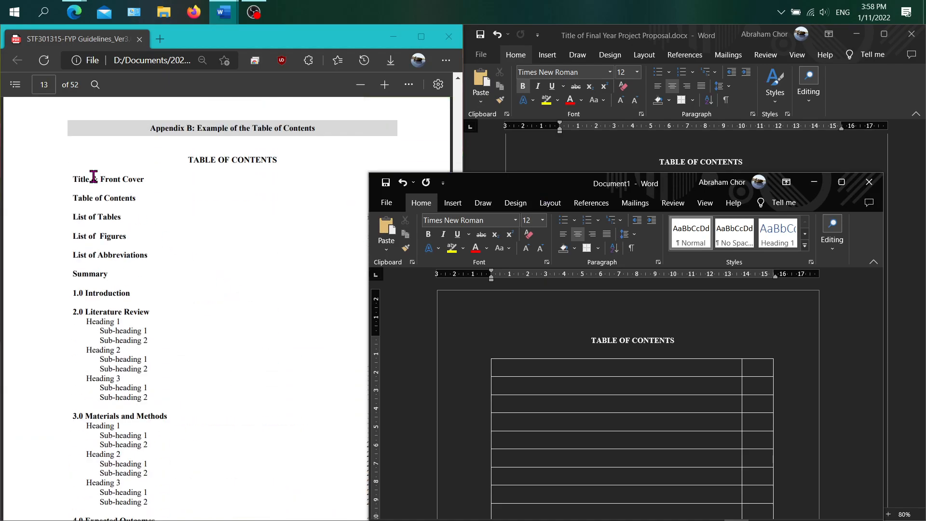
left_click_drag(574, 188, 516, 133)
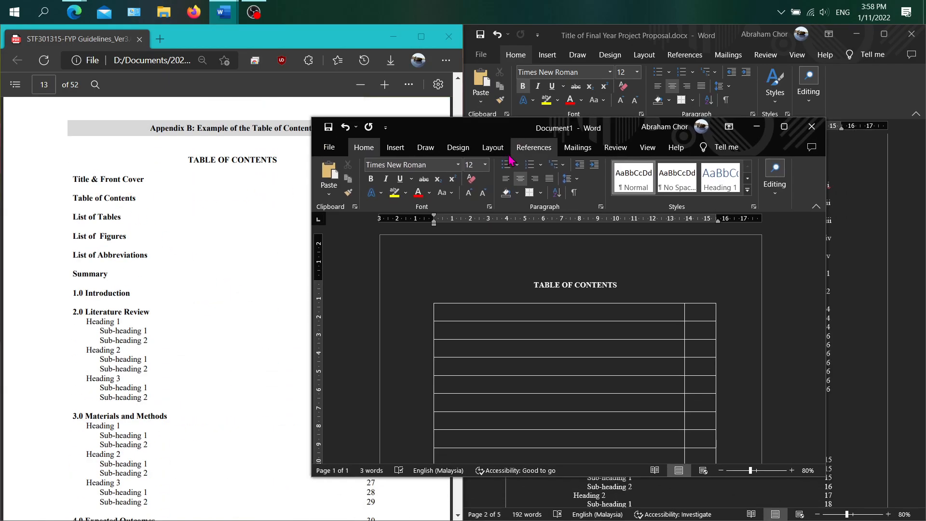
Enter "Title & Front Cover" in the first cell of the table
left_click(445, 313)
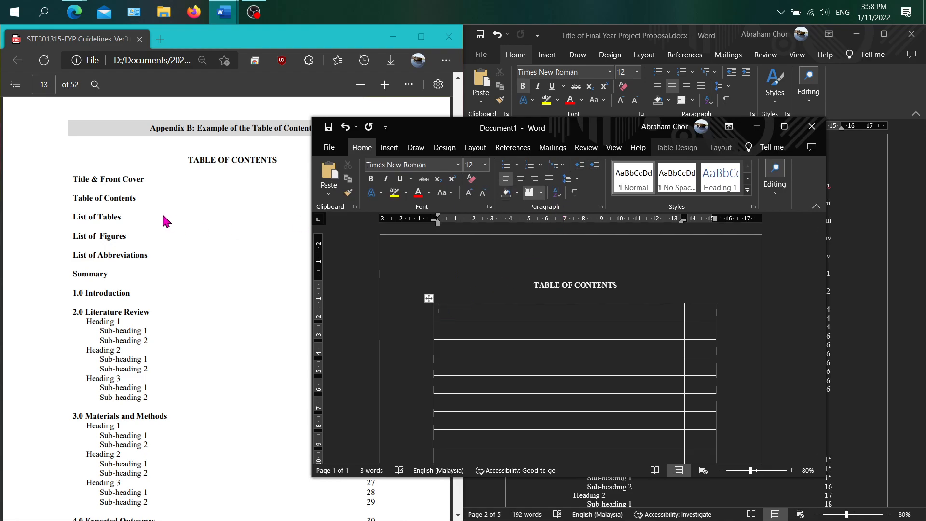
left_click(569, 178)
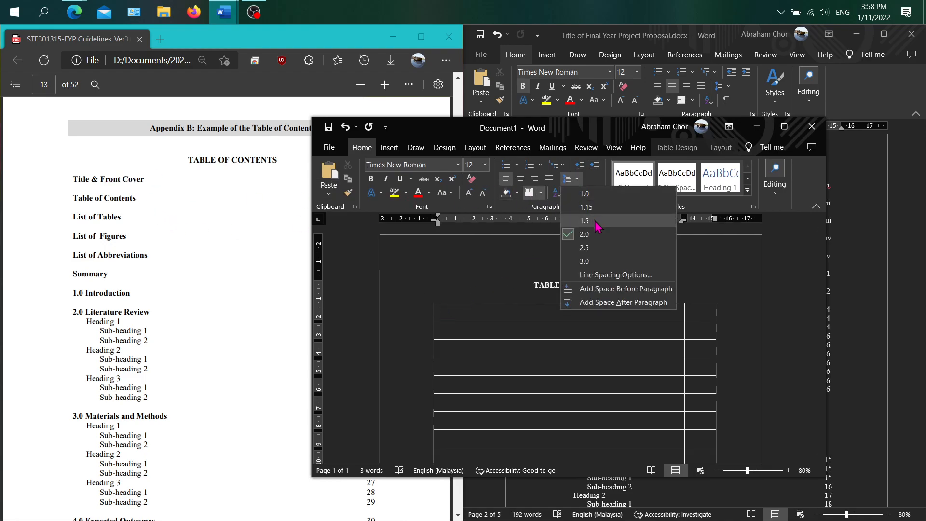
left_click(458, 308)
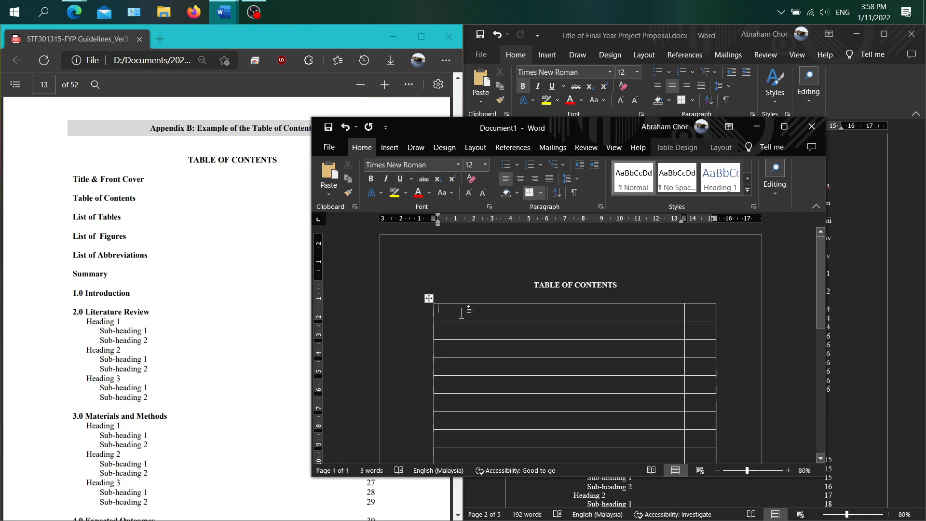
type("TITLE AND")
key("BackSpace")
key("BackSpace")
key("BackSpace")
key("BackSpace")
key("BackSpace")
key("BackSpace")
key("BackSpace")
key("BackSpace")
key("BackSpace")
type("it")
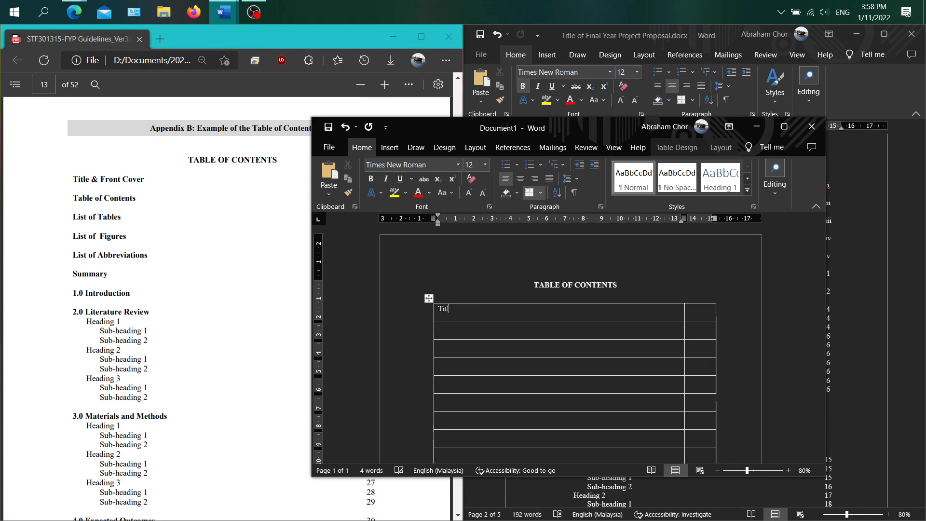
type("le & Front Cover")
Enter the lowercase page number "i" beside the Title & Front Cover entry, correcting the automatic capitalization
key("Tab")
type("i")
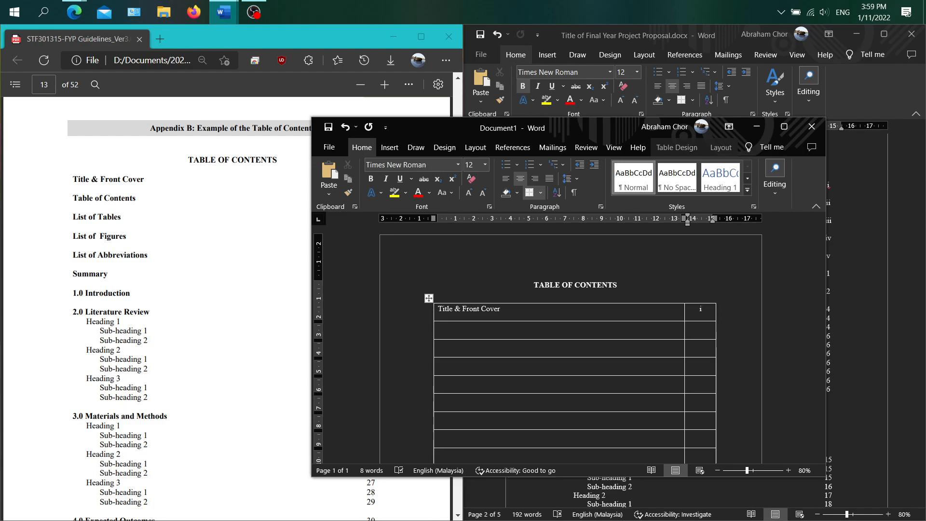
key("Tab")
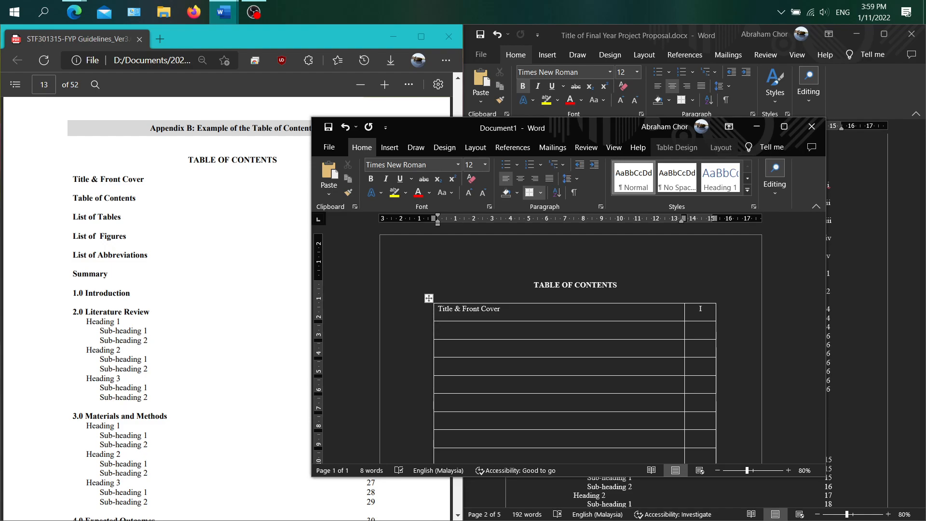
key("shift+Tab")
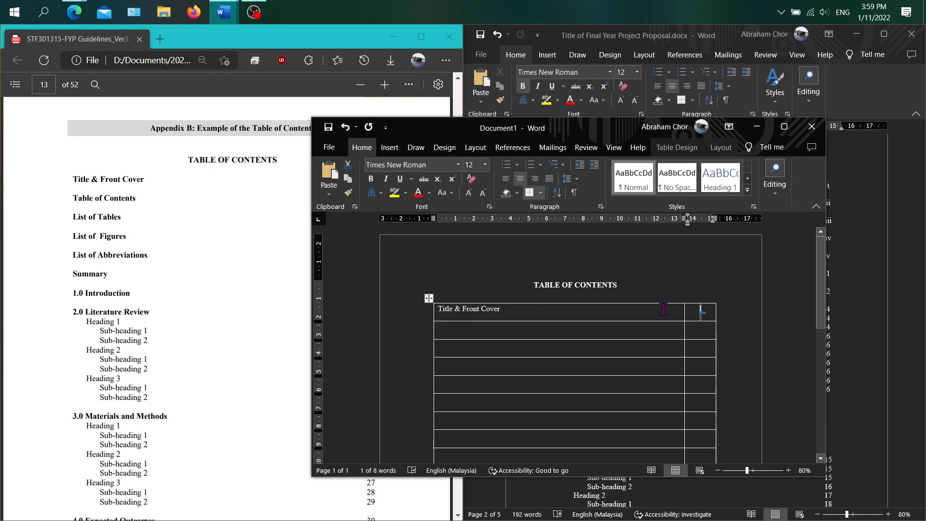
left_click(696, 322)
key("BackSpace")
type("i")
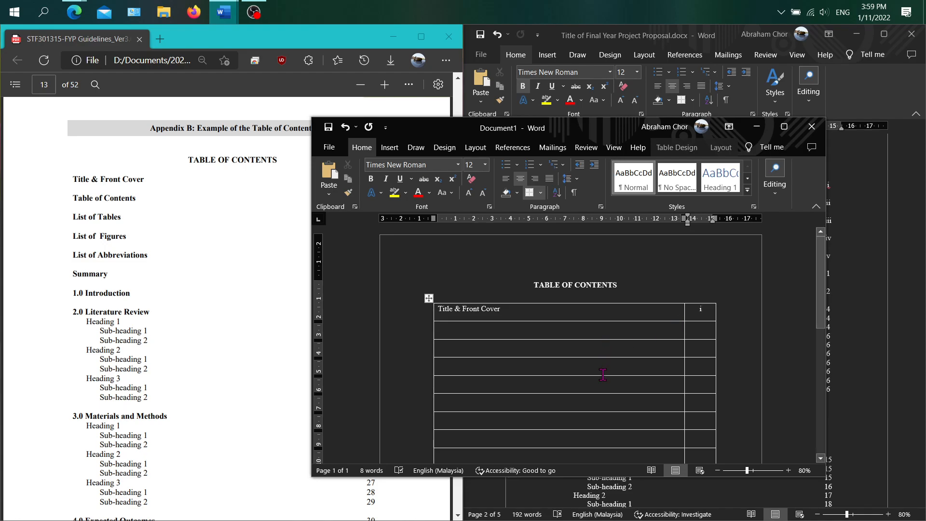
left_click(602, 375)
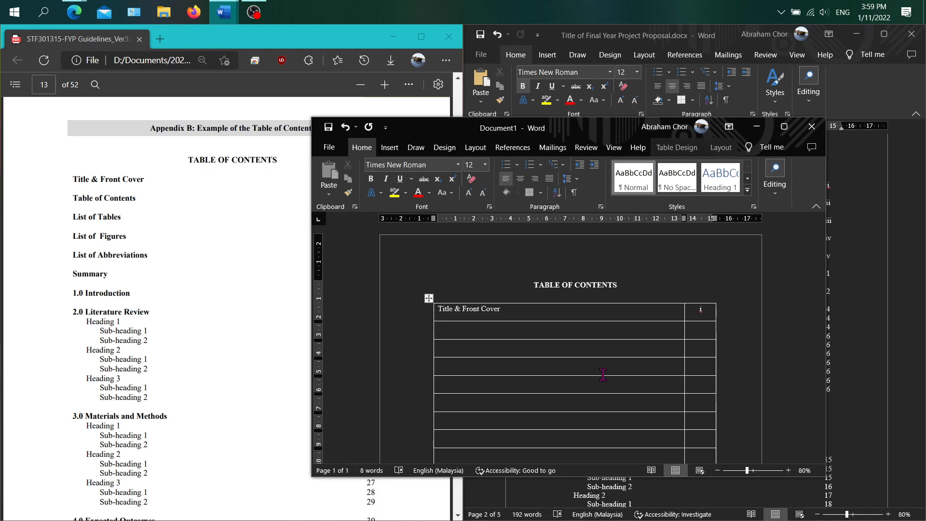
key("Right")
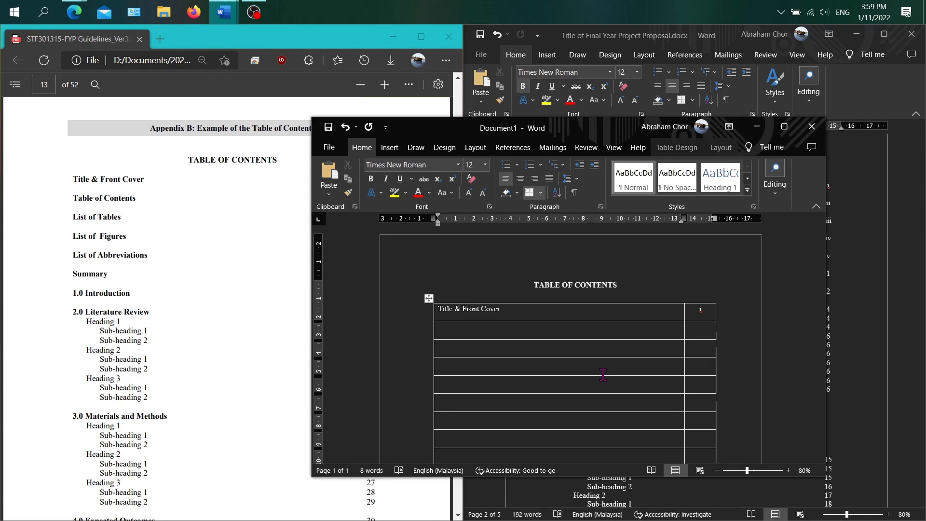
type("2.0")
key("BackSpace")
key("BackSpace")
key("BackSpace")
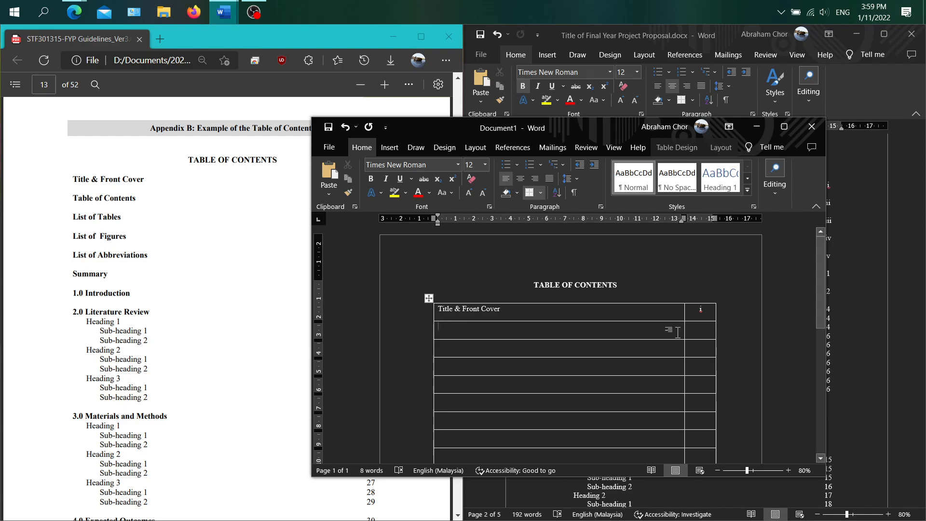
Make the entire first column of the table bold
left_click_drag(503, 313, 544, 377)
scroll(544, 369, "down", 3)
scroll(549, 367, "down", 2)
scroll(543, 376, "up", 6)
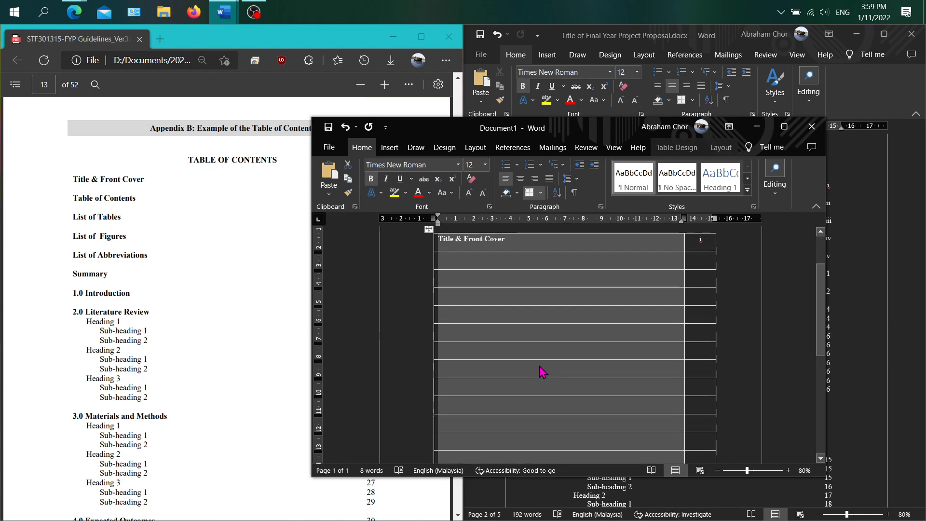
Enter "2.0 Literature Review" in the second row's first cell and set its line spacing to 1.0
left_click(483, 326)
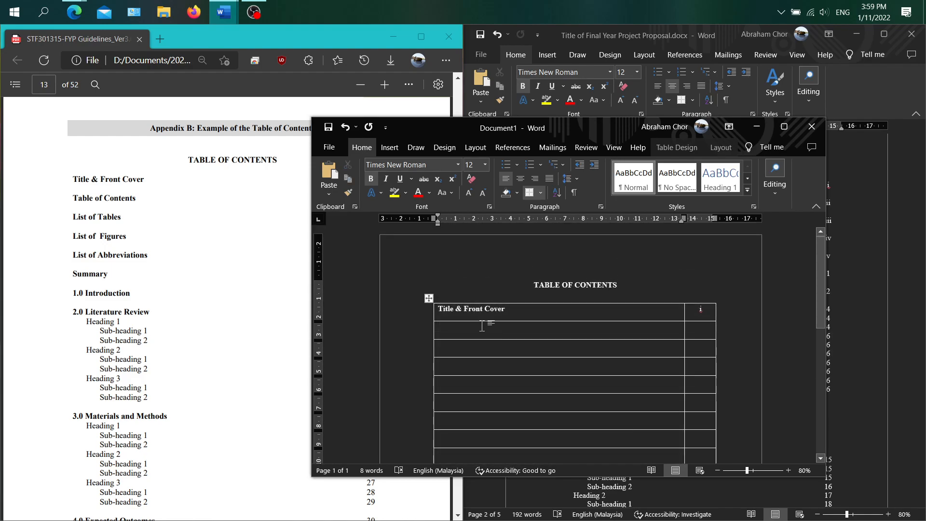
type("2.0 L")
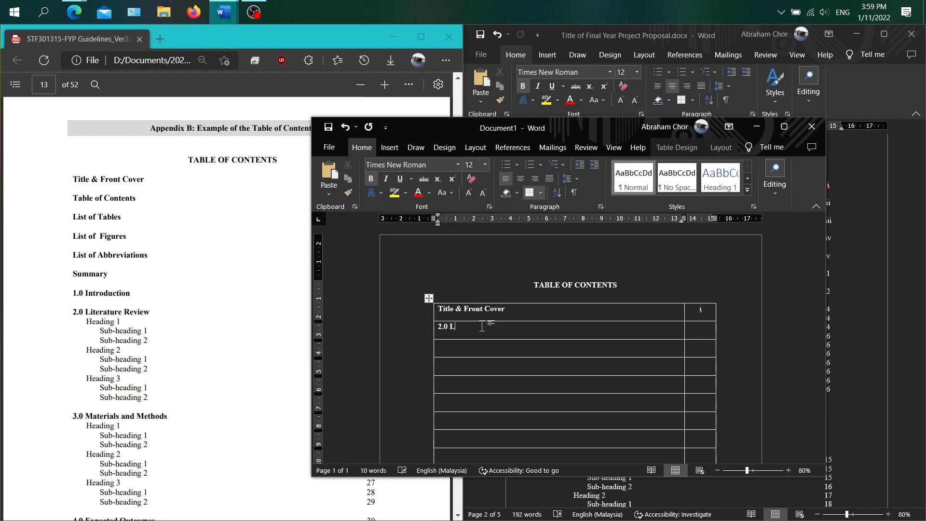
type("iterature Review")
left_click(576, 179)
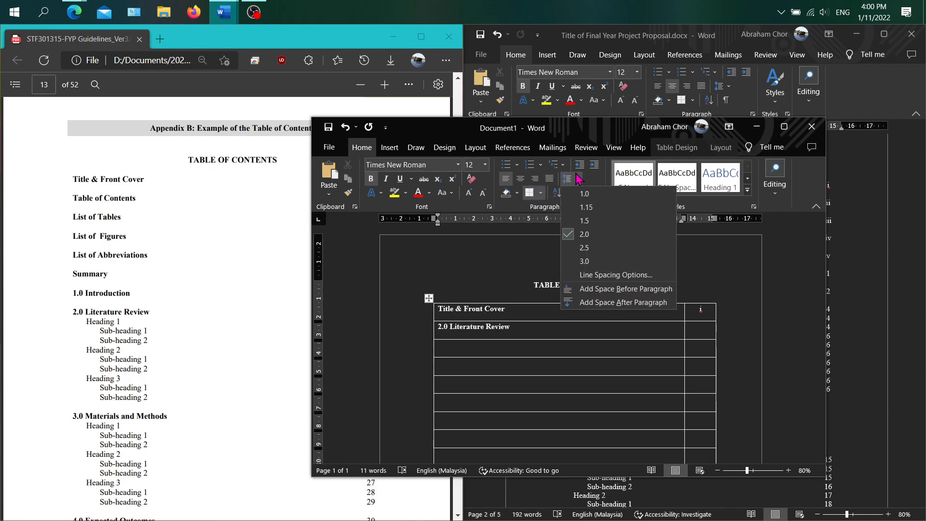
left_click(600, 203)
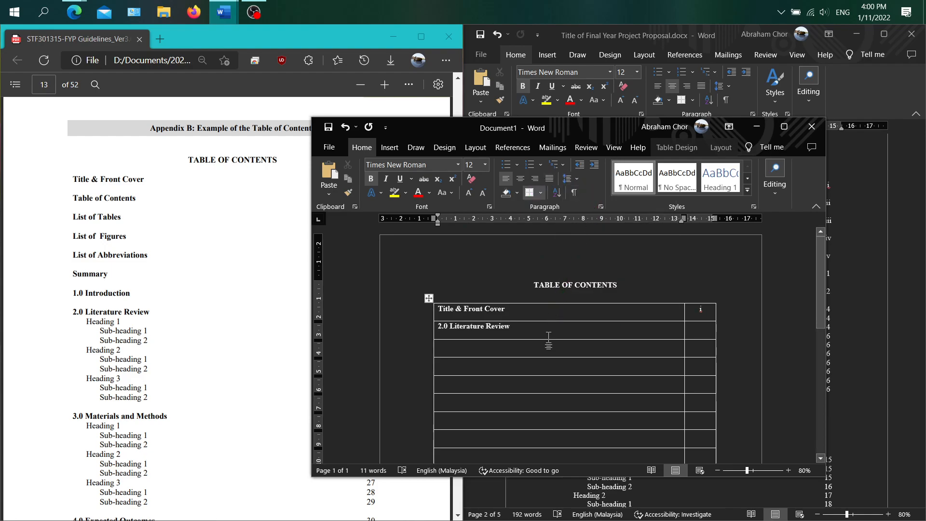
Add a "Heading 1" line under 2.0 Literature Review with a first-line indent of about 0.5 cm
key("Return")
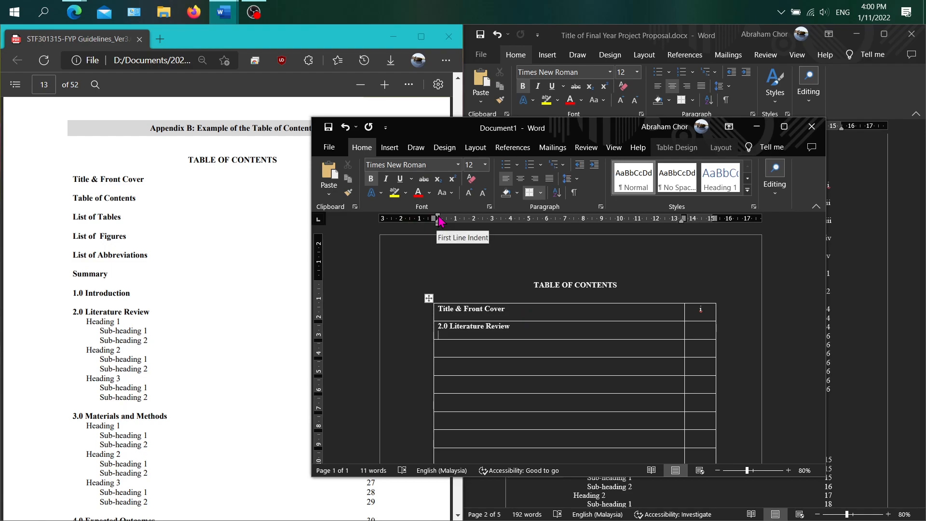
mouse_move(440, 221)
left_mouse_down()
mouse_move(456, 222)
mouse_move(448, 225)
left_mouse_up()
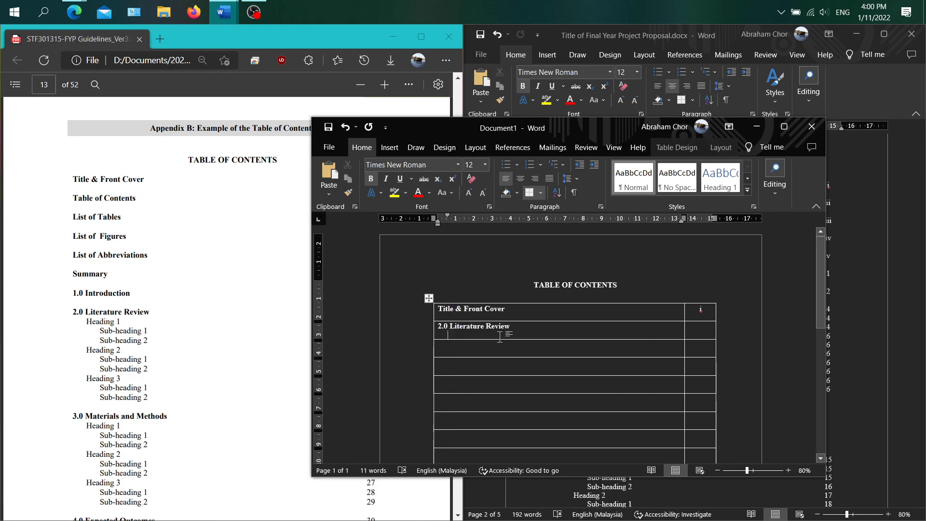
type("Ind")
key("BackSpace")
key("BackSpace")
key("BackSpace")
type("Heading 1")
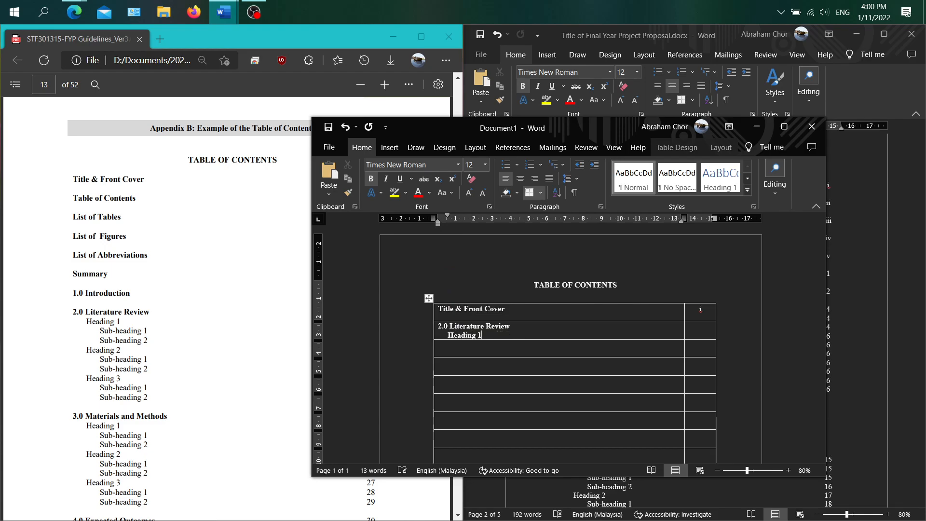
Add "Sub-heading 1" and "Sub-heading 2" lines under Heading 1 with a first-line indent of about 1.5 cm
key("Return")
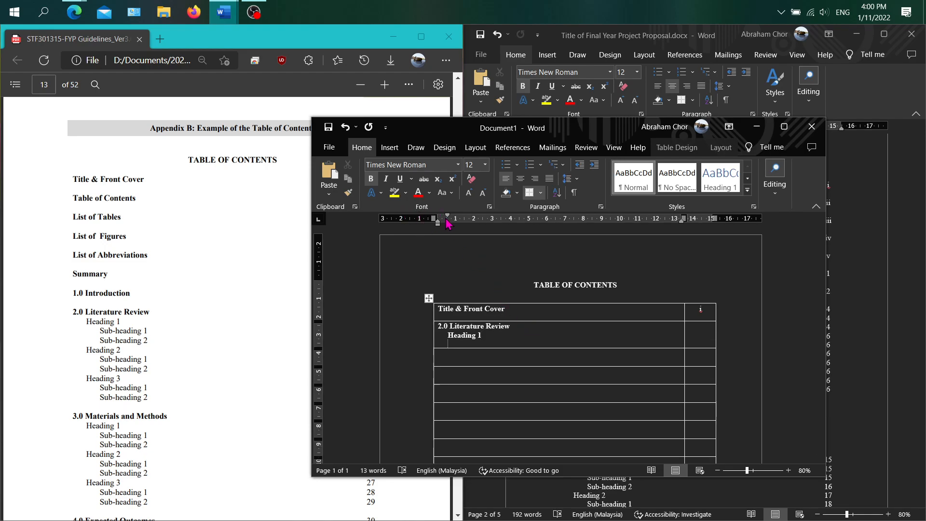
left_click_drag(448, 215, 467, 222)
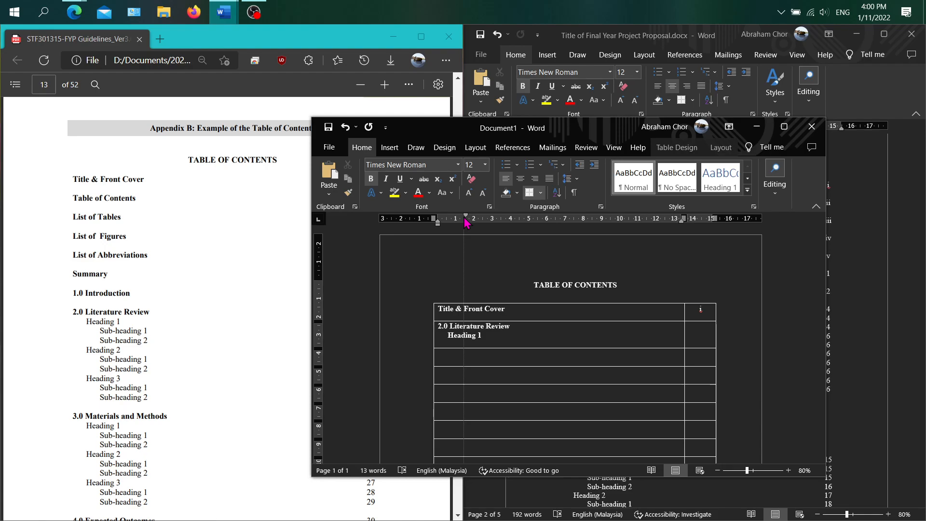
left_click_drag(466, 221, 466, 222)
type("Sub-heading 1")
key("Return")
type("Sub-head")
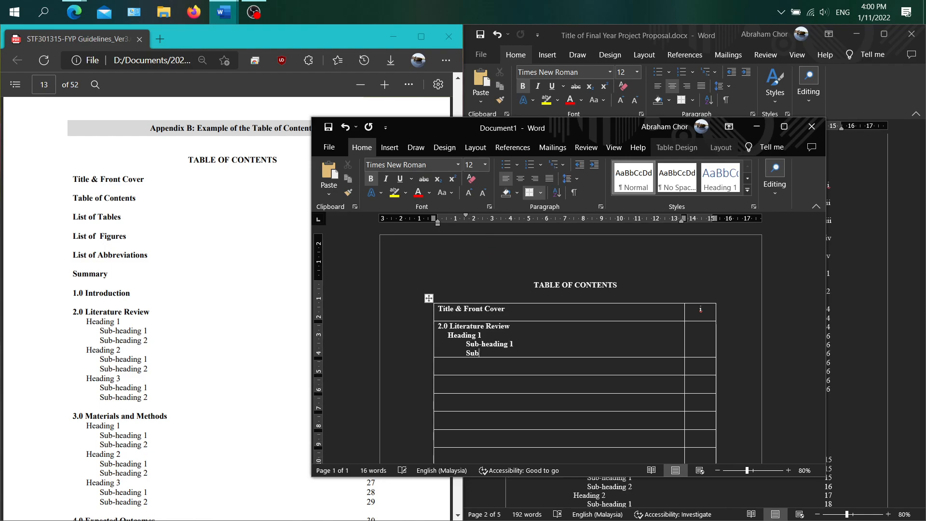
type("ing 2")
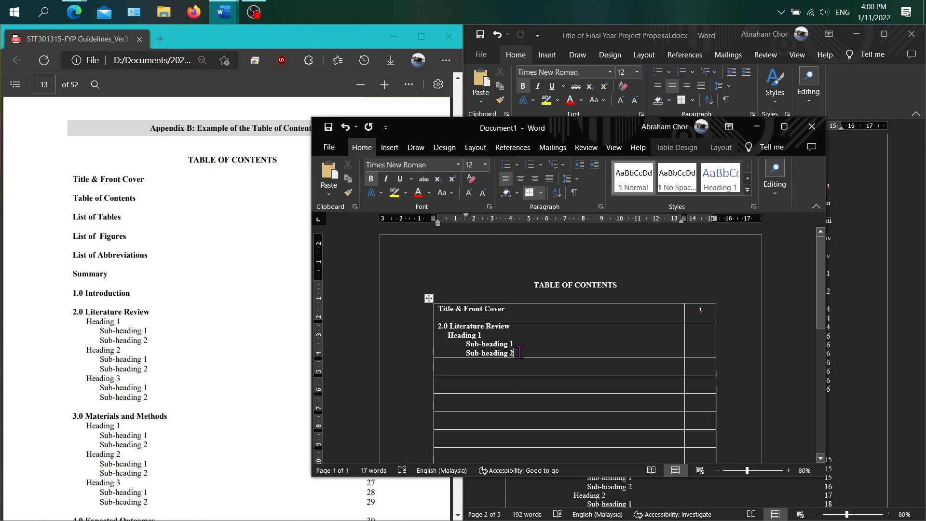
Copy the Heading 1 block with its two sub-headings and paste four copies below it in the same cell
left_click_drag(519, 352, 434, 335)
key("ctrl+c")
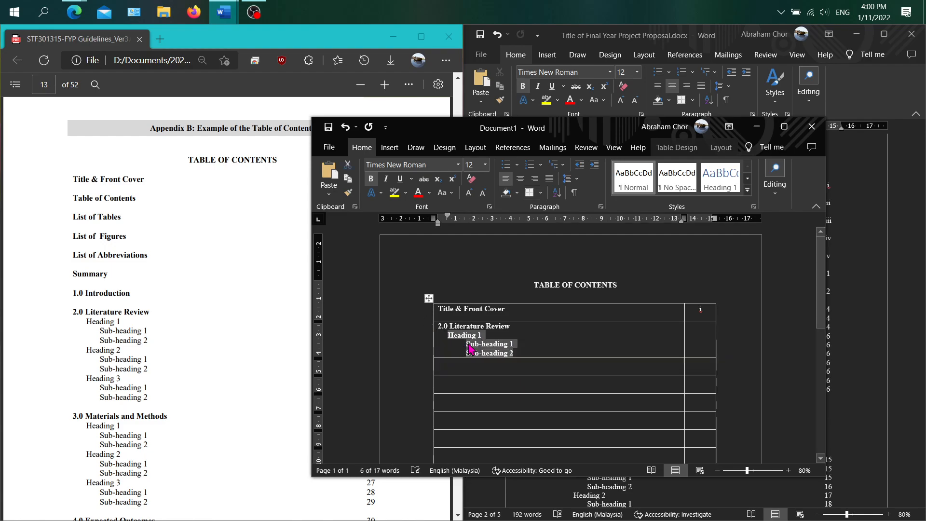
left_click(520, 349)
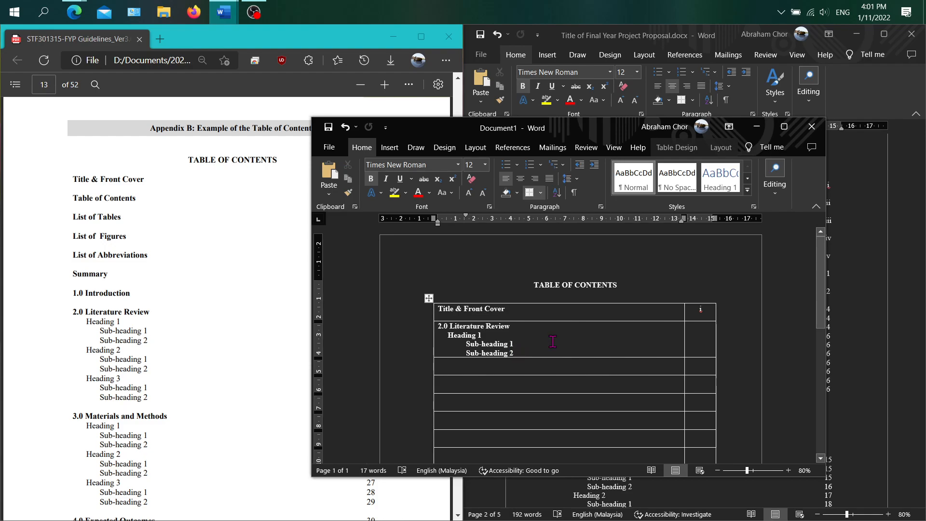
key("Return")
key("ctrl+v")
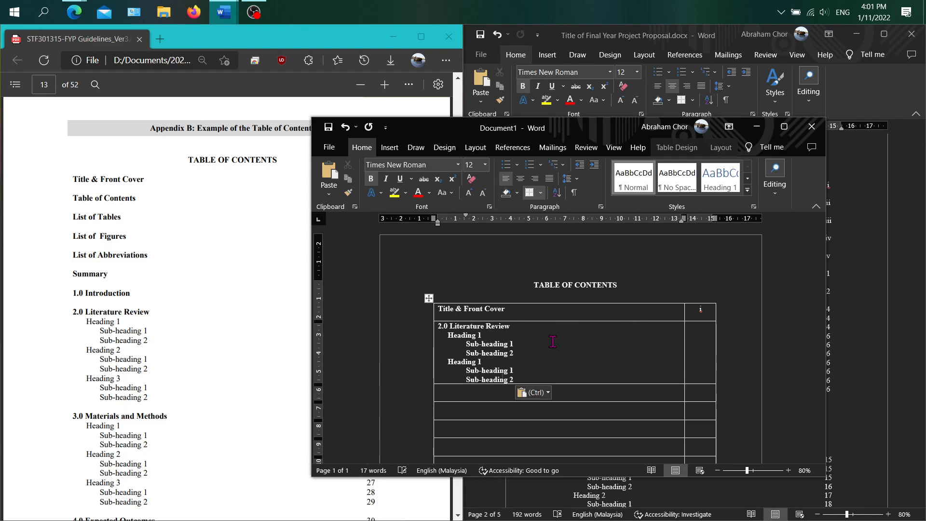
key("ctrl+v")
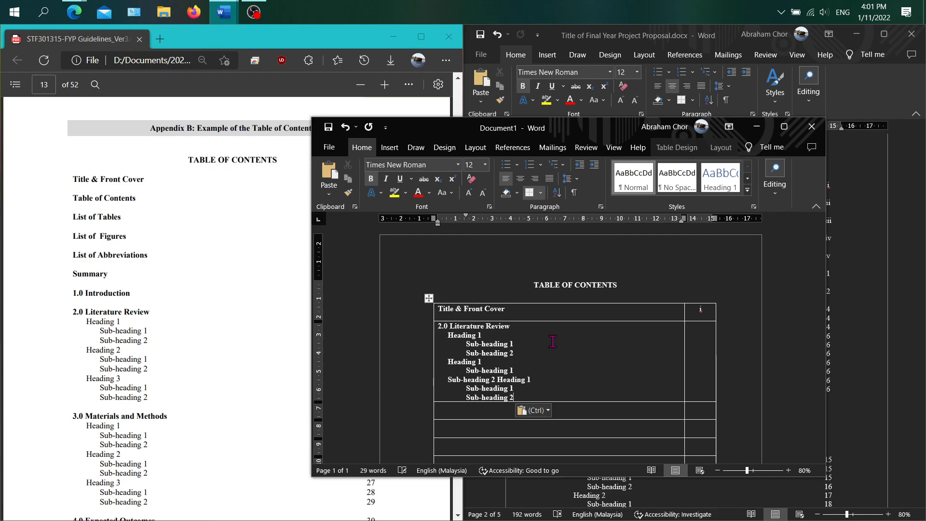
key("ctrl+z")
key("ctrl+v")
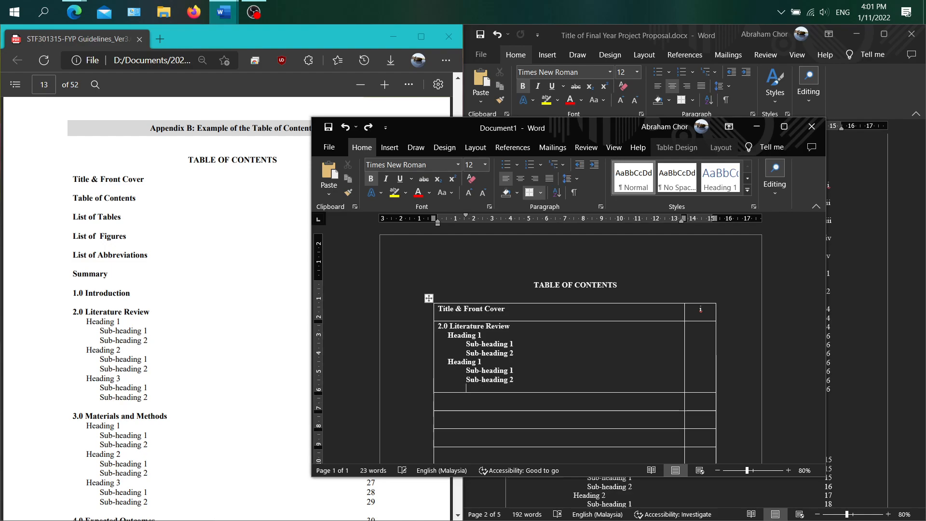
key("ctrl+v")
key("Return")
key("ctrl+v")
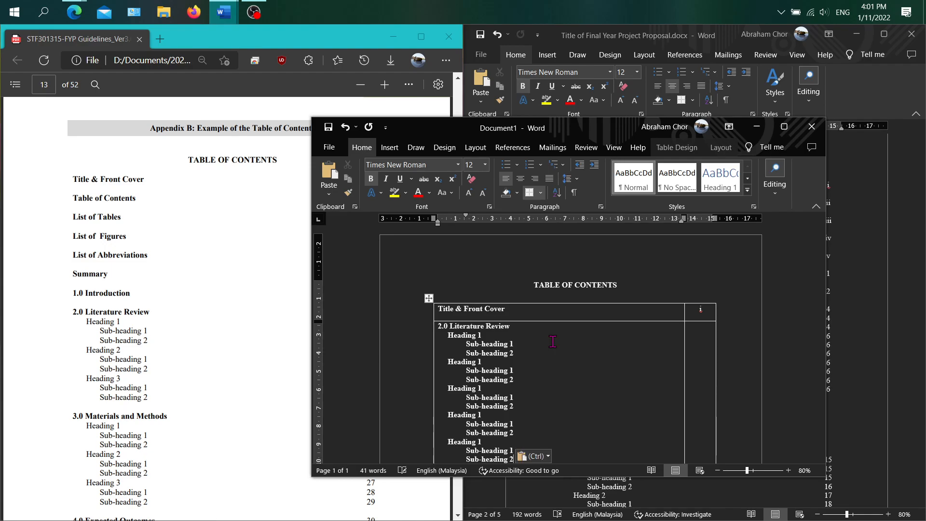
Set the line spacing of the last Sub-heading 2 line in the 2.0 Literature Review cell to 2.0
scroll(552, 341, "down", 1)
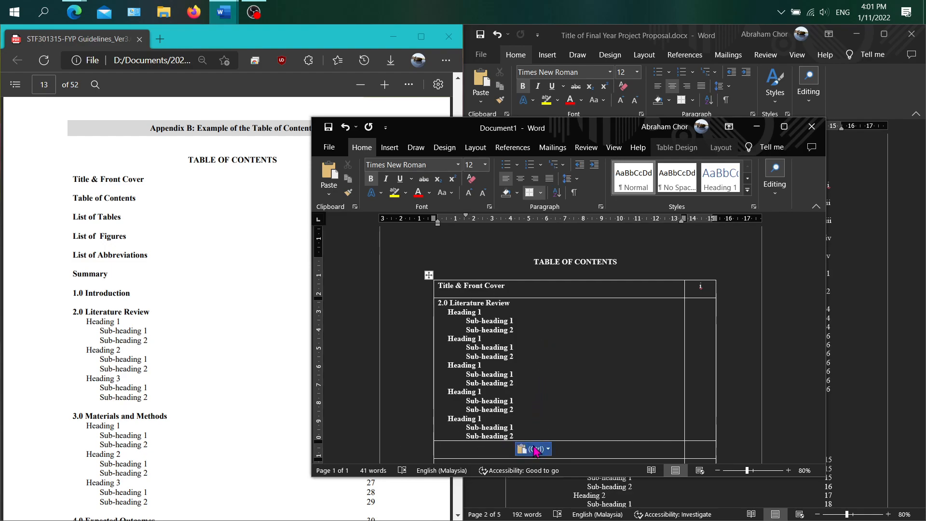
left_click(577, 179)
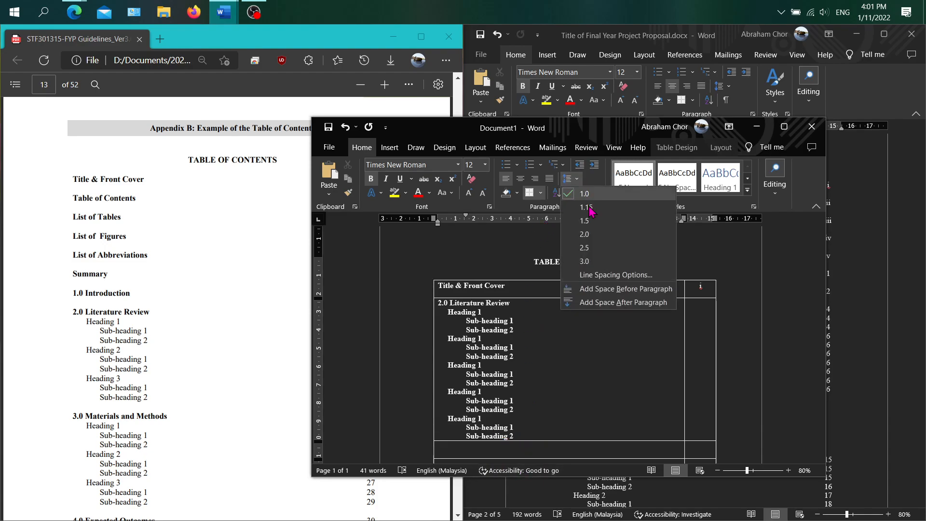
left_click(591, 234)
scroll(601, 413, "down", 1)
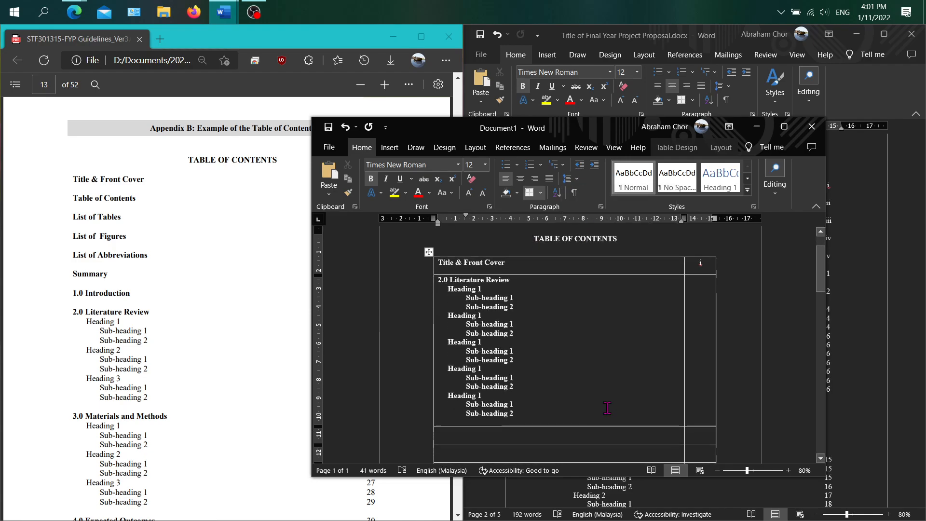
Set the line spacing of the page-number cell beside 2.0 Literature Review to 1.0
left_click(697, 282)
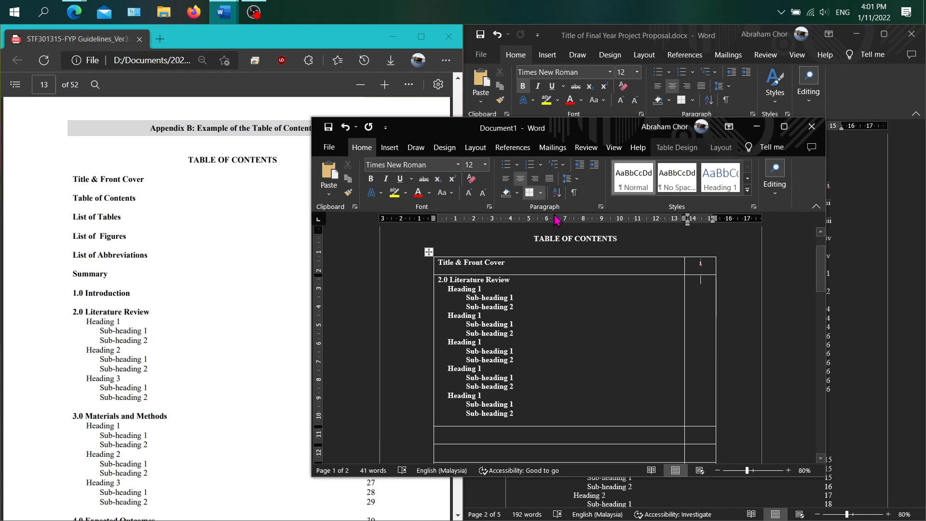
left_click(569, 184)
left_click(569, 183)
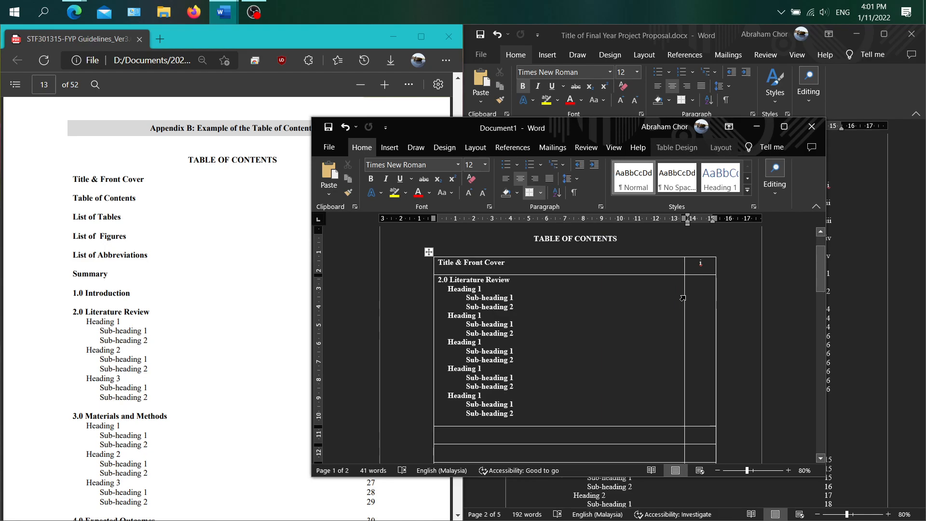
Enter page numbers 1 to 6 on separate lines beside 2.0 Literature Review, leaving a blank line between 4 and 5
type("1")
key("Return")
type("2")
key("Return")
type("3")
key("Return")
type("4")
key("Return")
key("Return")
type("5")
key("Return")
type("6")
key("Return")
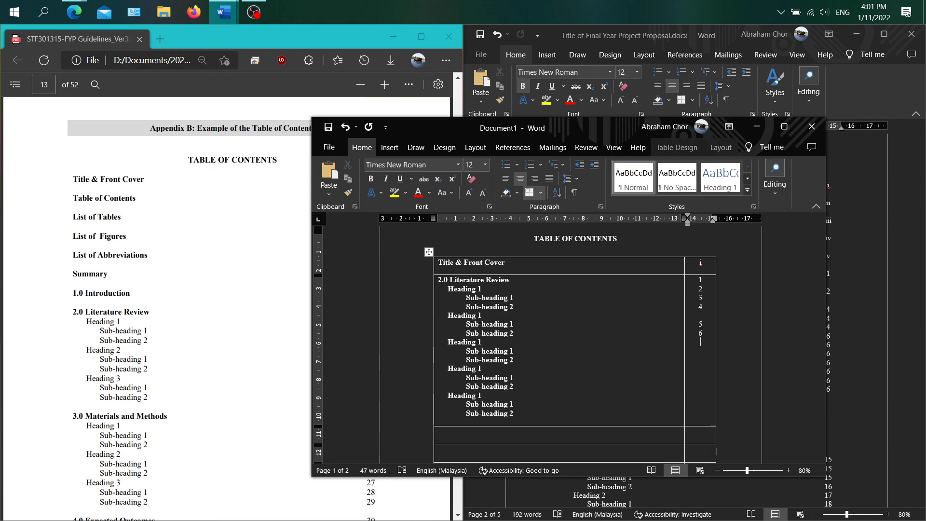
scroll(604, 334, "down", 3)
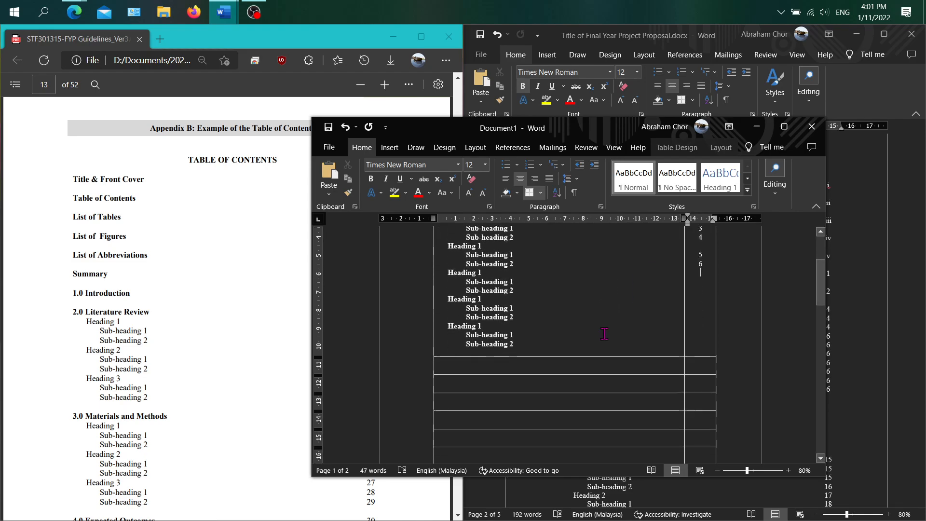
scroll(698, 258, "down", 2)
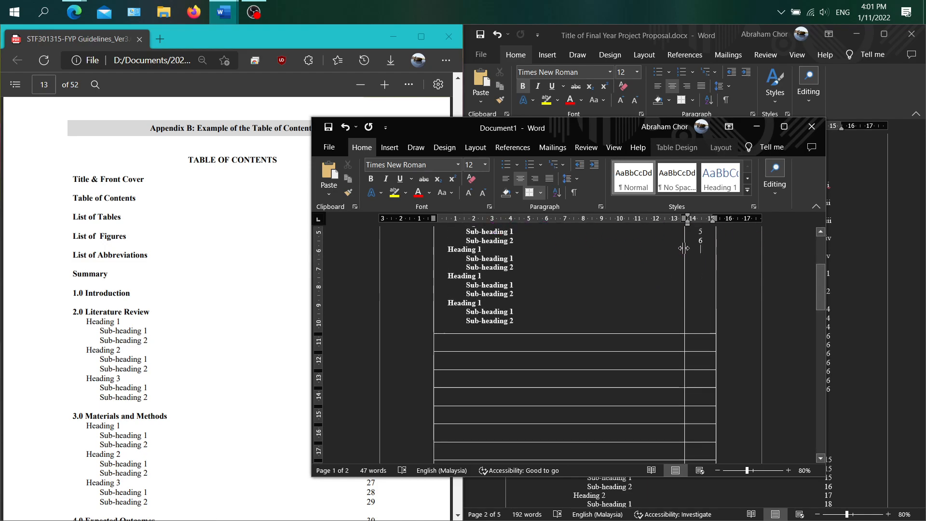
scroll(573, 302, "up", 5)
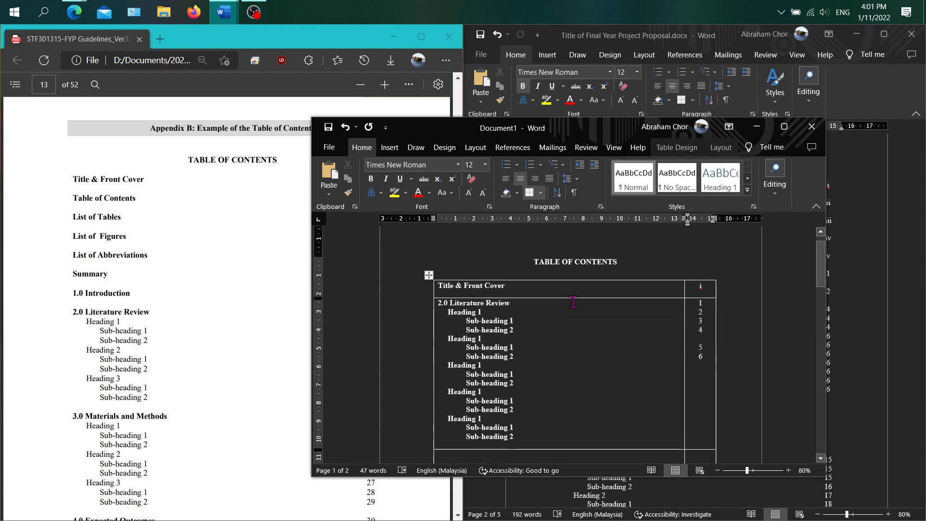
left_click_drag(476, 321, 515, 383)
left_click_drag(701, 314, 704, 347)
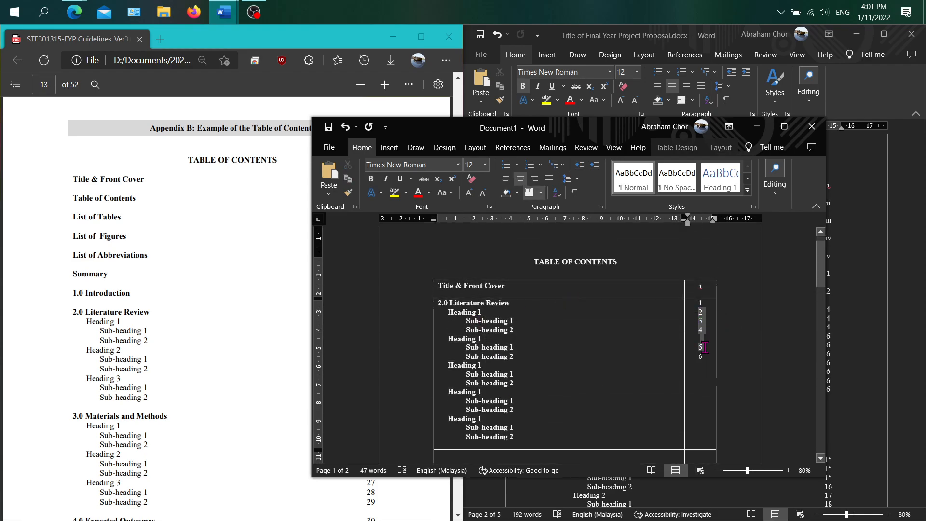
Copy the full 2.0 Literature Review block with its headings and paste it into the first cell of the next row
scroll(562, 384, "down", 3)
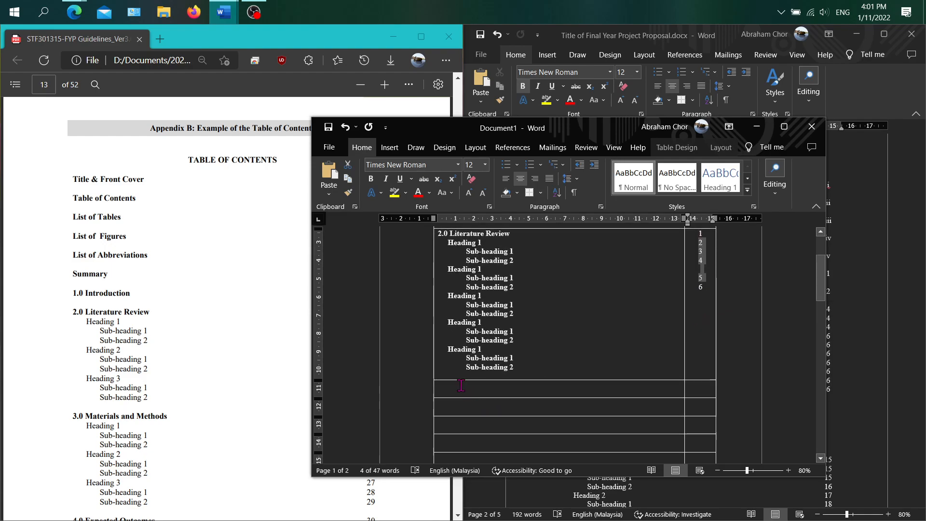
left_click(521, 366)
left_click_drag(521, 355, 428, 246)
key("ctrl+c")
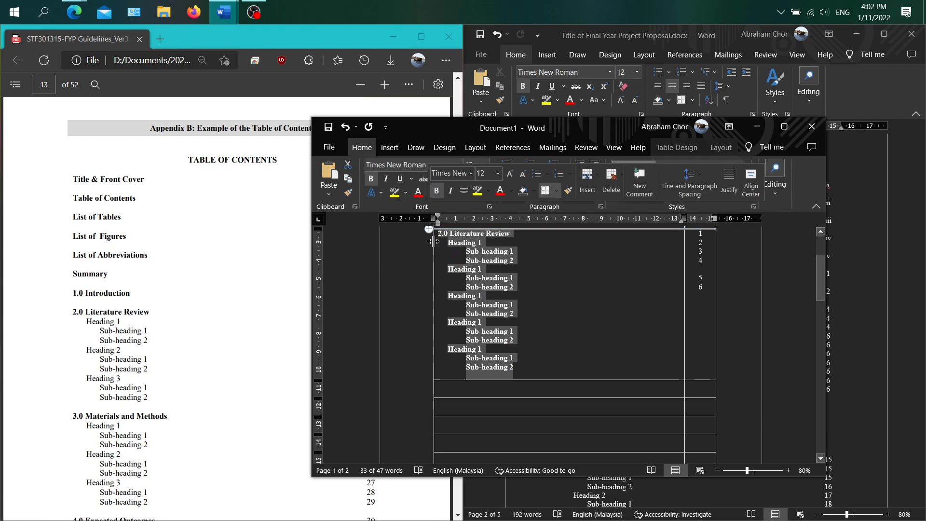
left_click(444, 391)
key("ctrl+v")
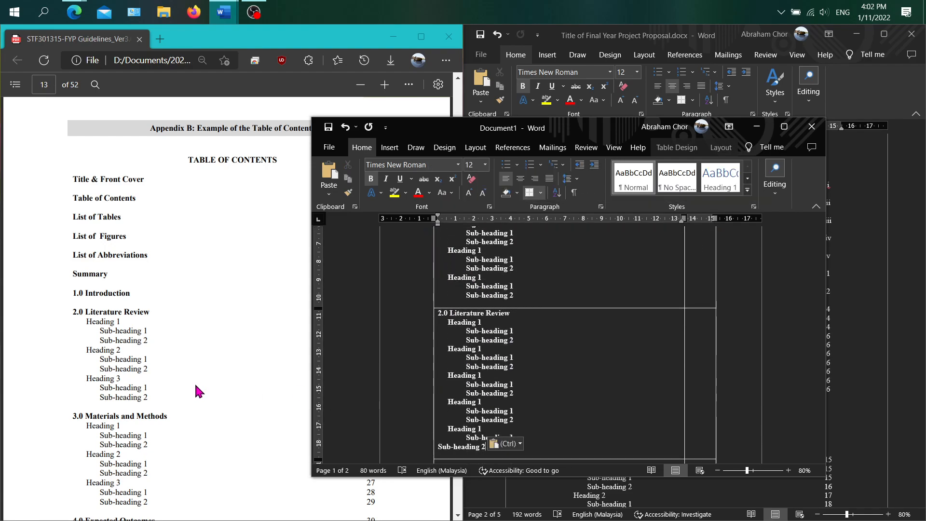
Set the first-line indent of the last Sub-heading 2 line in the pasted block to about 1.5 cm
scroll(195, 382, "down", 2)
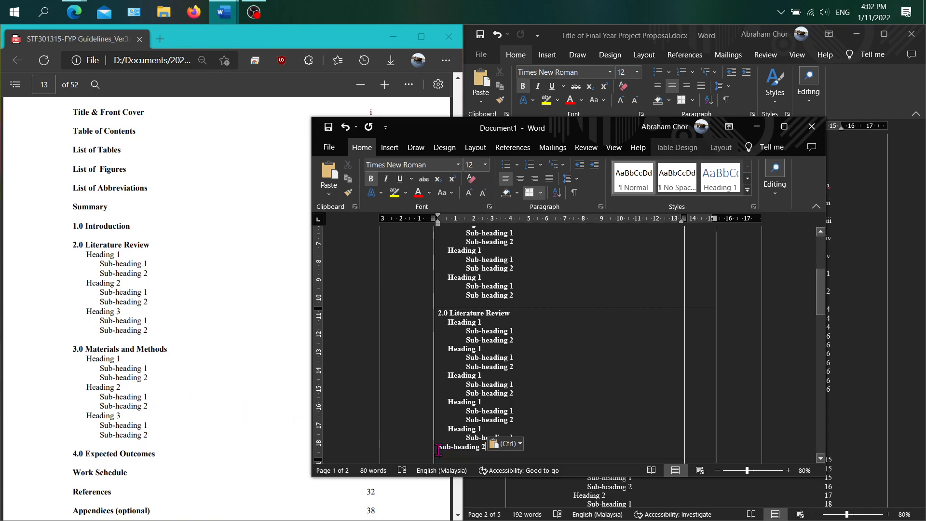
left_click(700, 318)
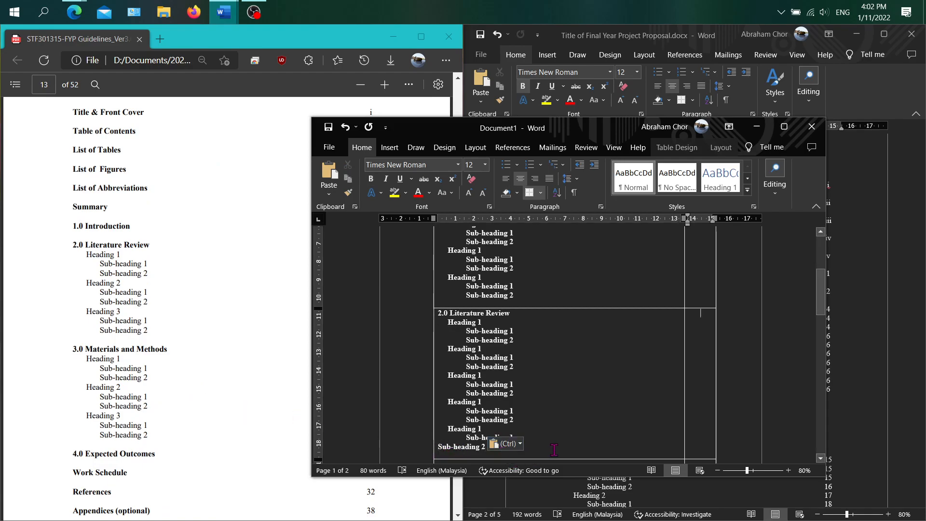
left_click(542, 411)
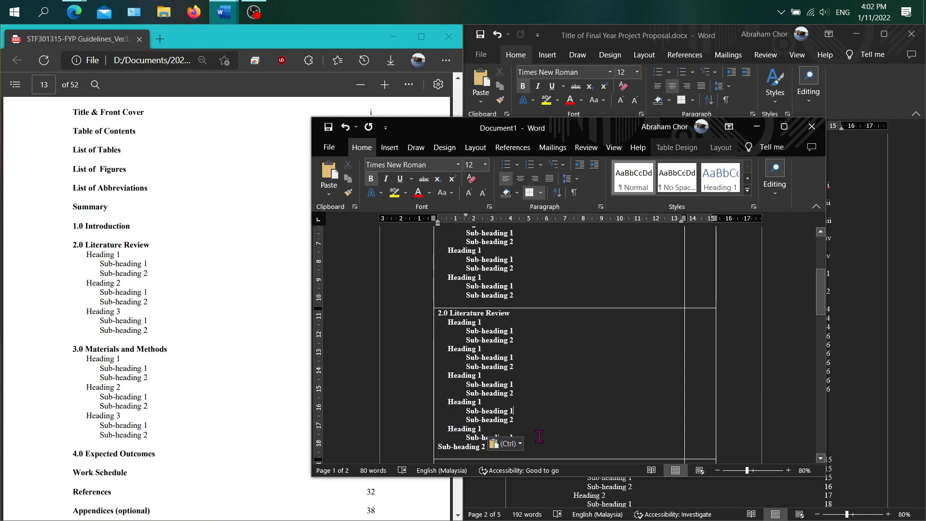
left_click(436, 446)
left_click_drag(437, 215, 466, 219)
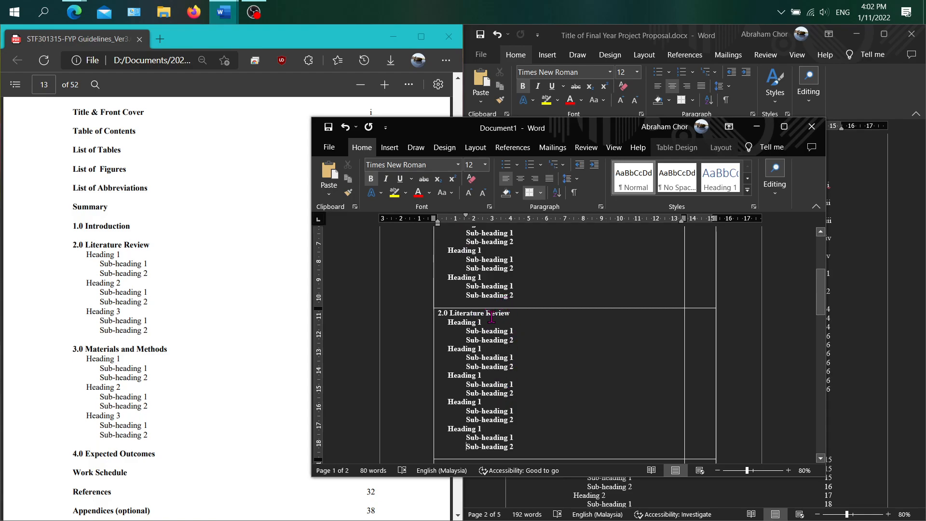
Replace the pasted "2.0 Literature Review" title with "3.0 Materials and Methods"
left_click_drag(496, 316, 437, 312)
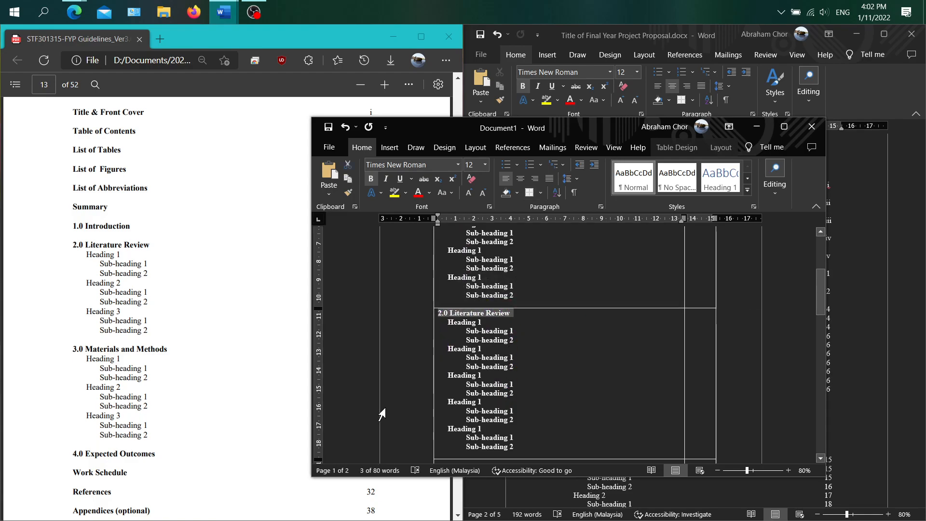
type("3.0 Ma")
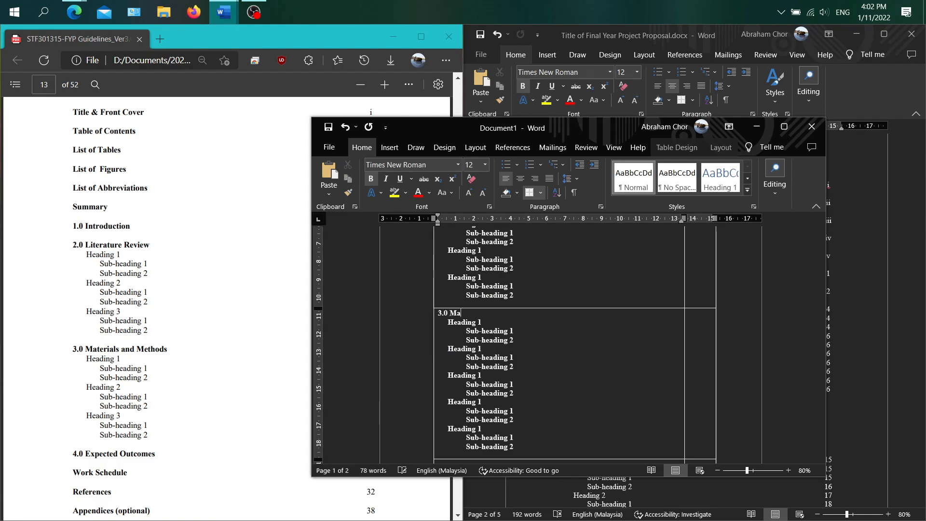
type("terials and Methods")
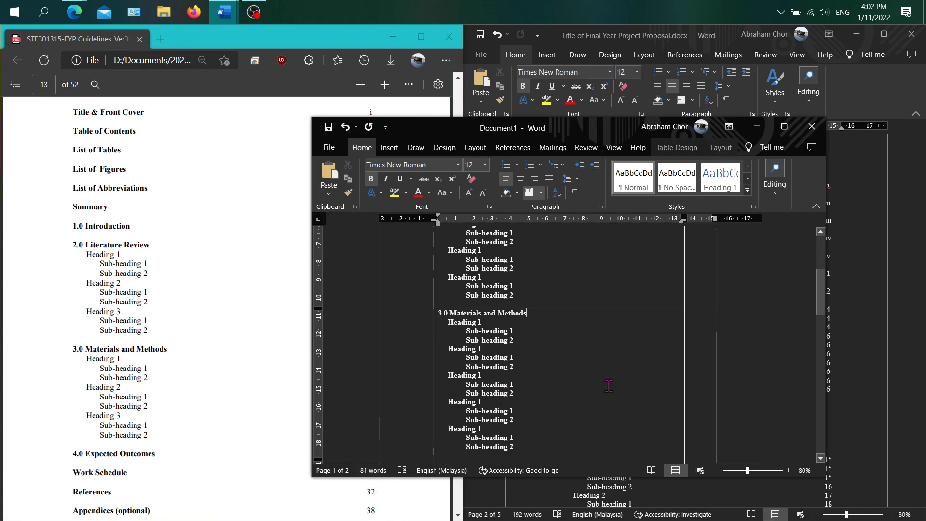
Set the line spacing of the page-number cell beside 3.0 Materials and Methods to 1.0
left_click(702, 322)
left_click(569, 178)
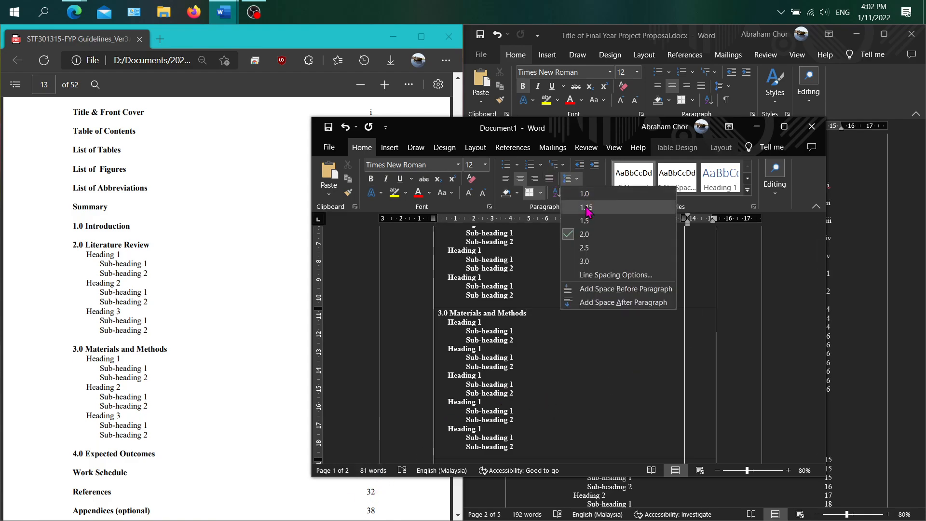
left_click(588, 215)
Remove bold from all heading and sub-heading lines under 3.0 Materials and Methods and under 2.0 Literature Review
left_click_drag(513, 451, 430, 323)
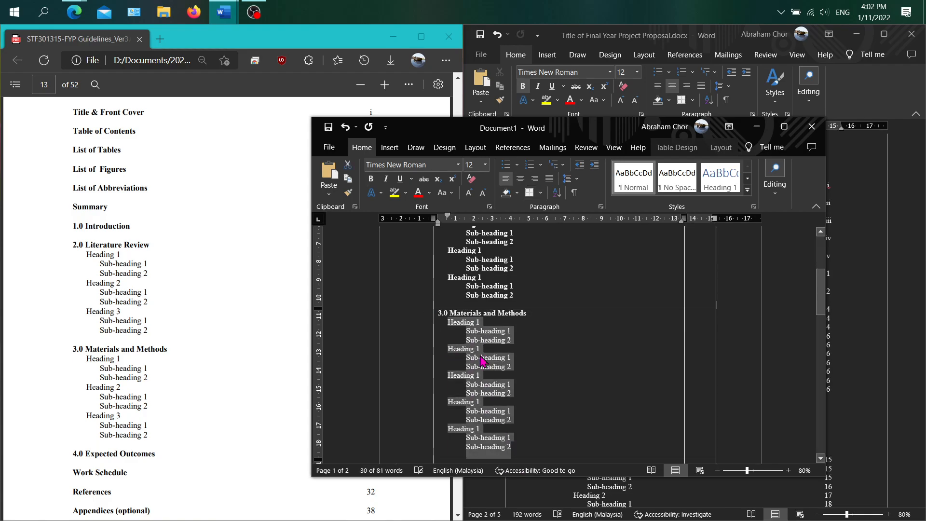
scroll(559, 381, "up", 1)
scroll(560, 381, "up", 3)
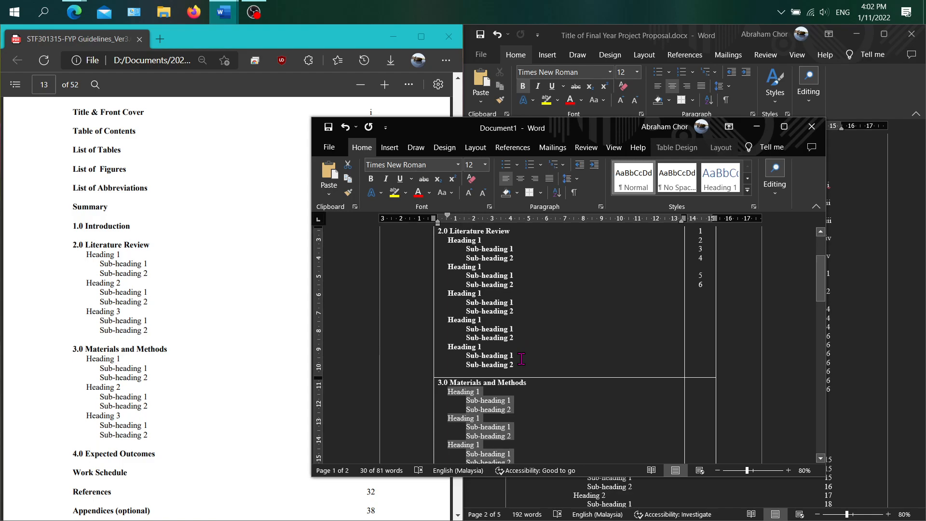
left_click_drag(521, 363, 438, 244)
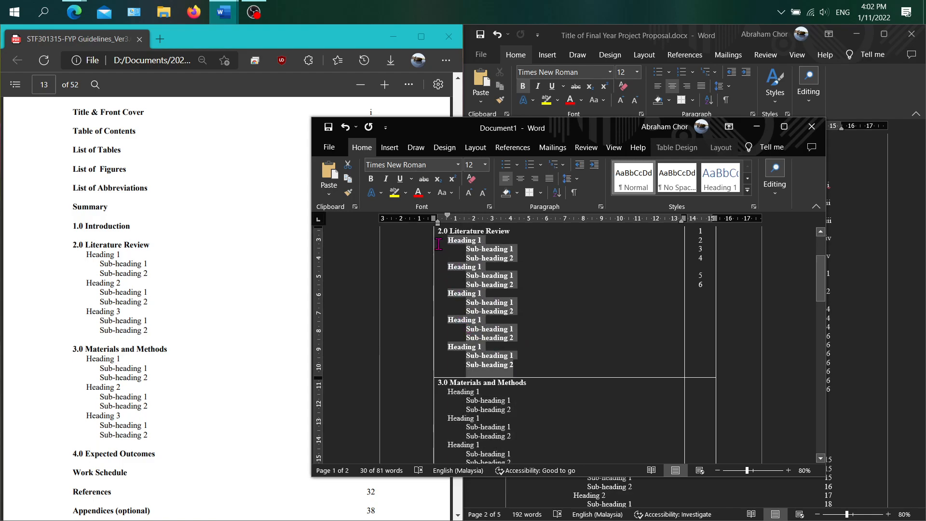
key("ctrl+b")
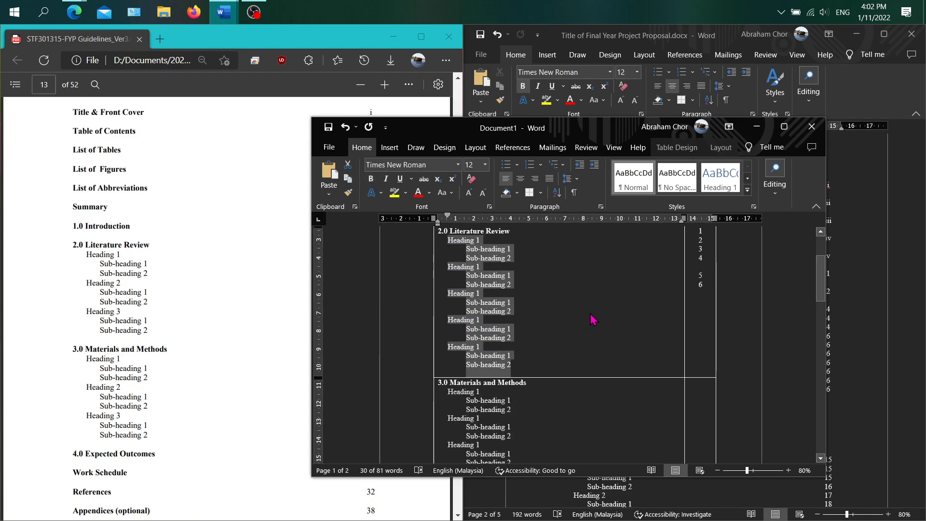
Maximize the document window and remove all borders from the entire contents table on both pages
scroll(554, 366, "up", 3)
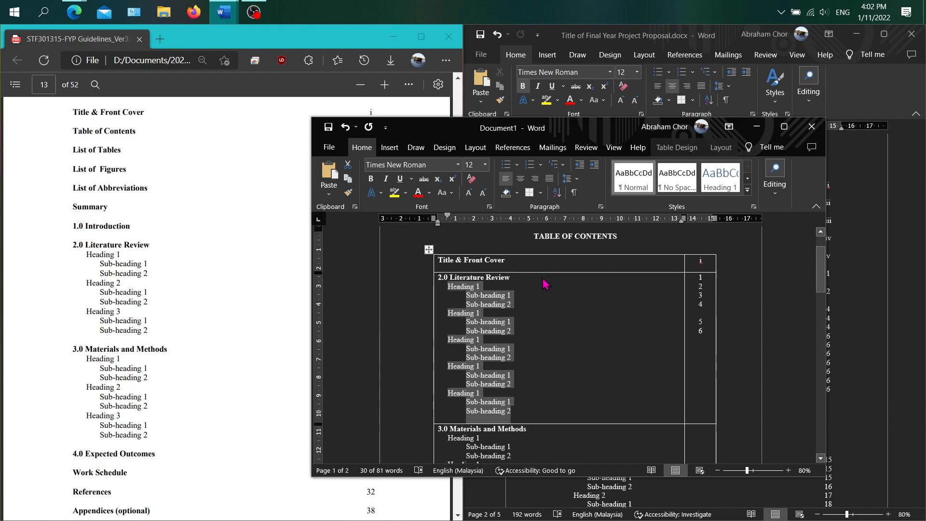
left_click(783, 126)
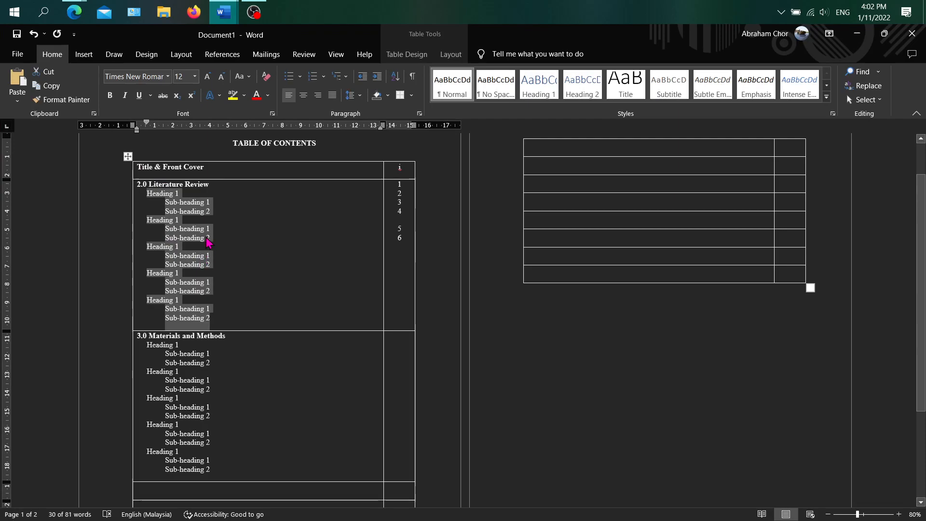
left_click_drag(135, 169, 841, 270)
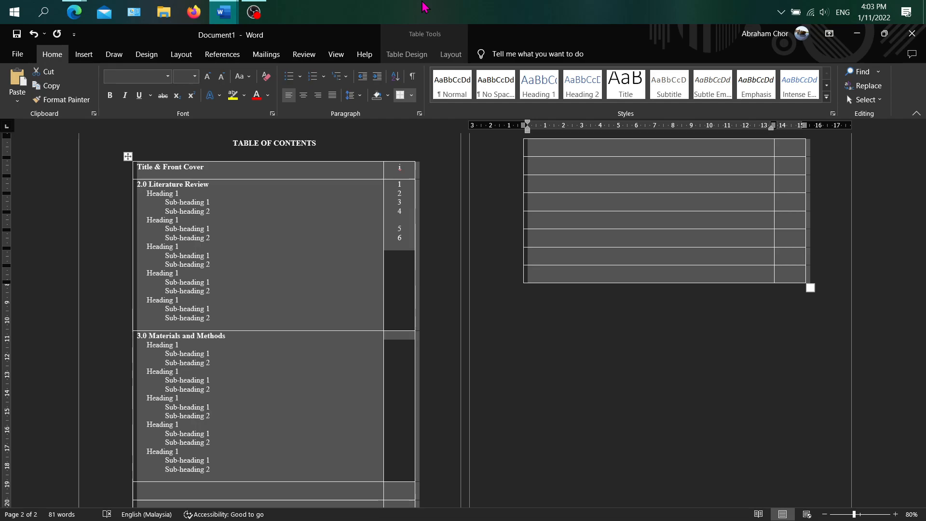
left_click(407, 54)
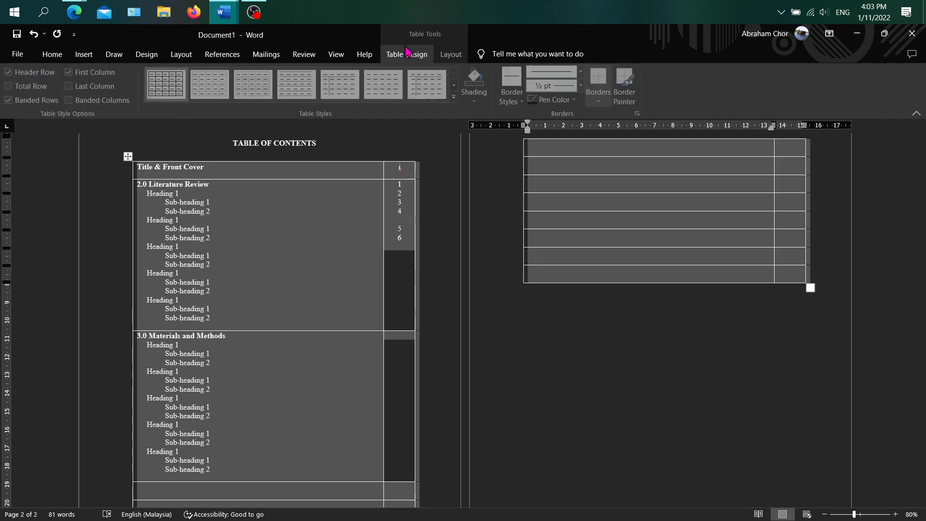
left_click(601, 97)
left_click(628, 169)
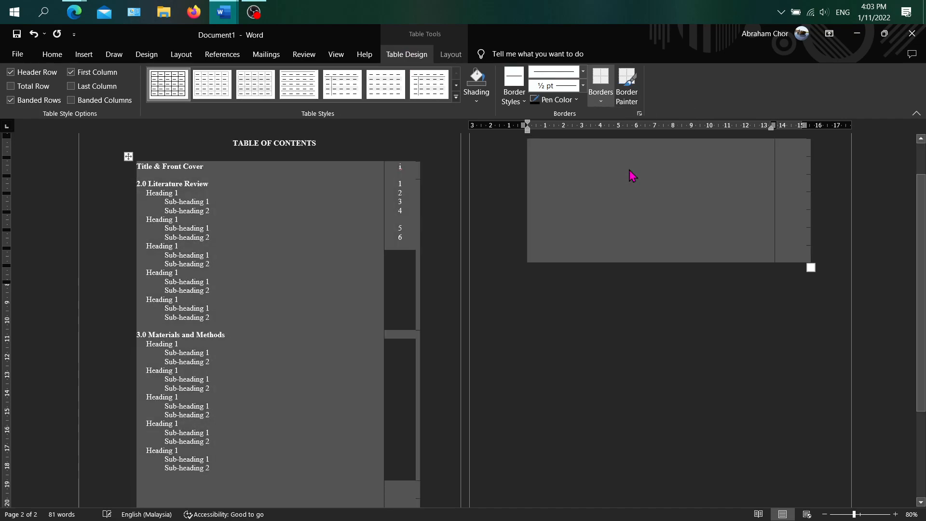
left_click(329, 255)
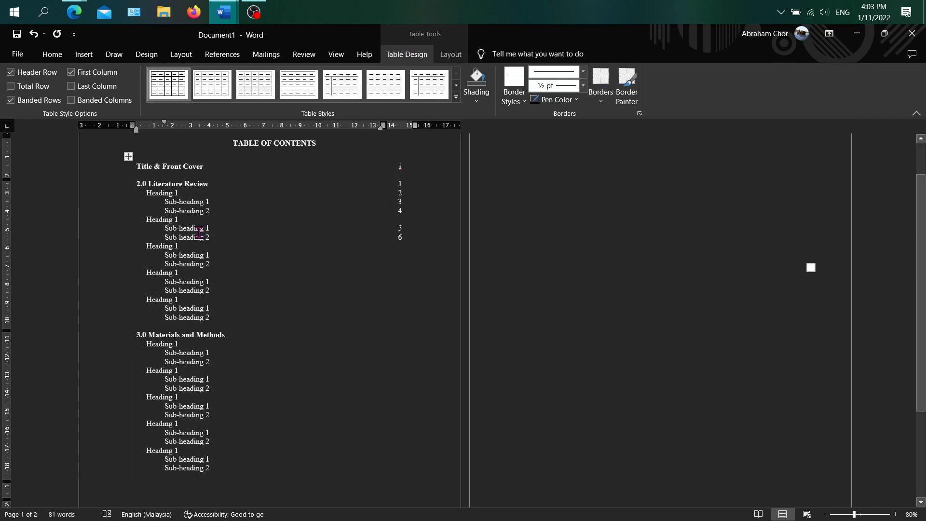
Switch the Office theme to a light one with a white page background
left_click(18, 55)
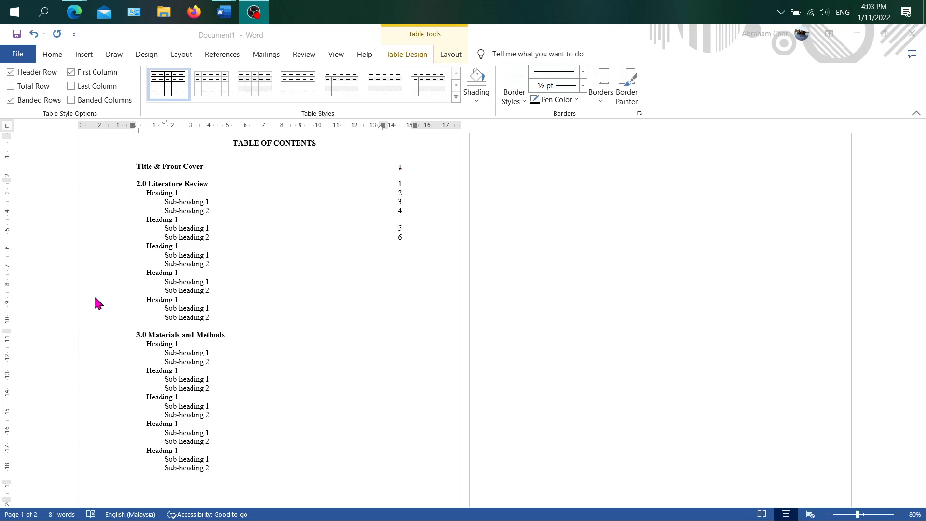
scroll(163, 275, "up", 2)
left_click(320, 240)
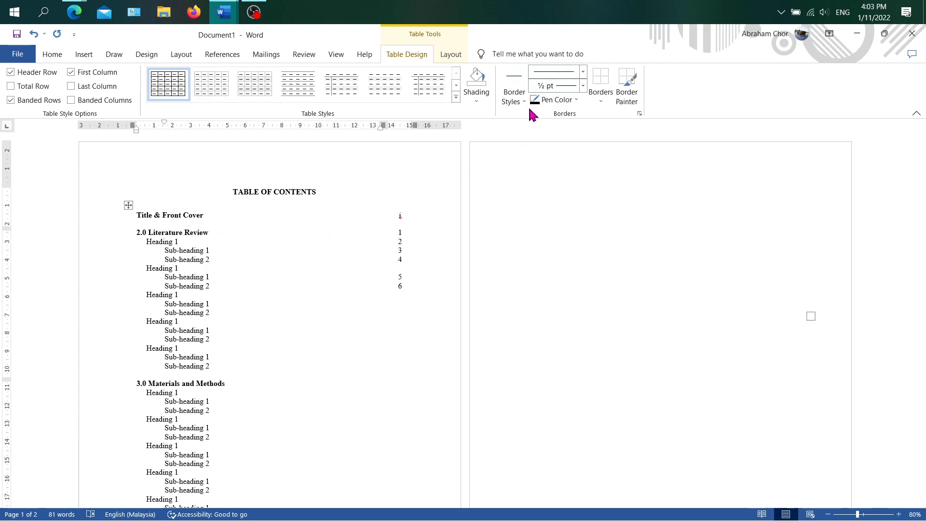
Select the whole contents table across both pages and apply No Border to it
left_click(608, 100)
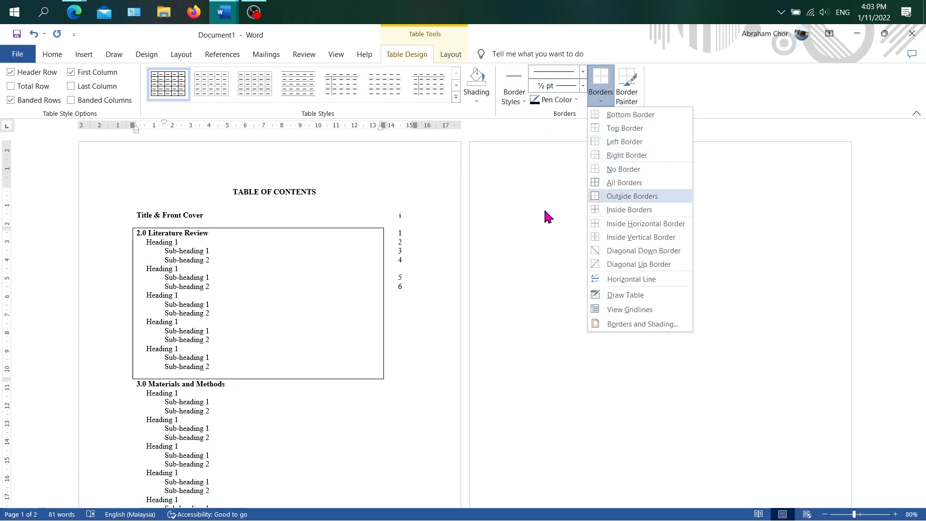
left_click(308, 271)
left_click_drag(157, 212, 835, 308)
left_click(601, 102)
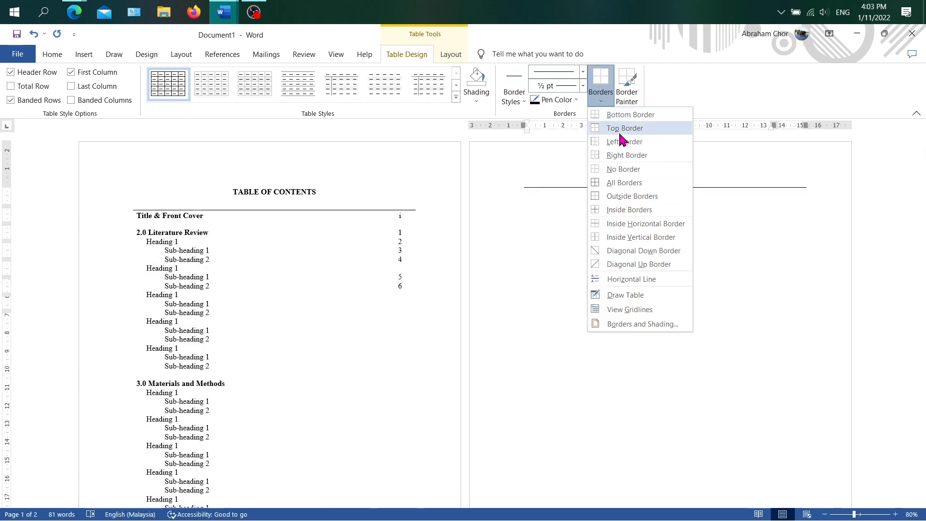
left_click(635, 172)
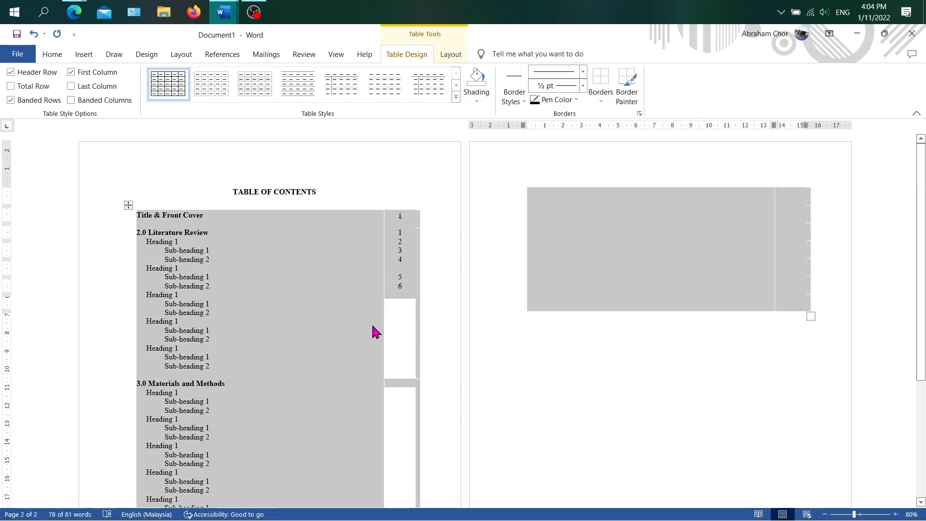
left_click(436, 272)
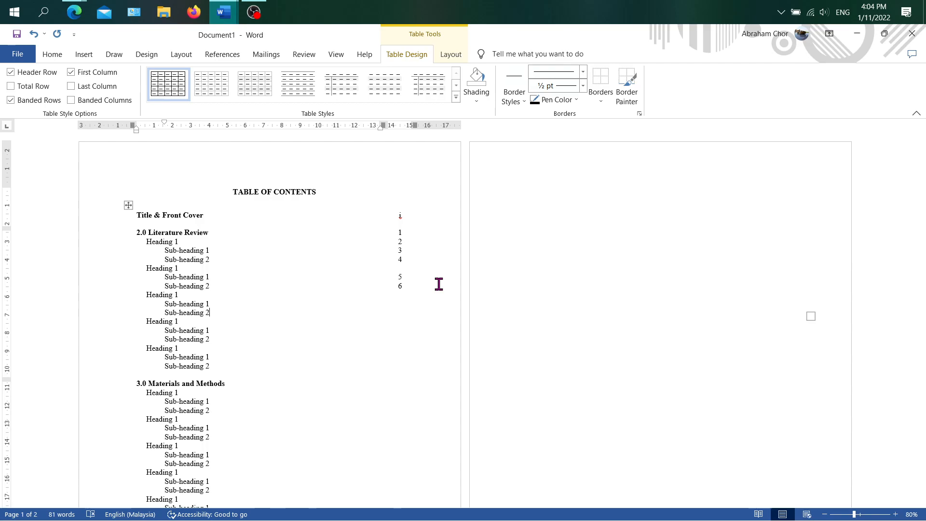
scroll(438, 284, "down", 8)
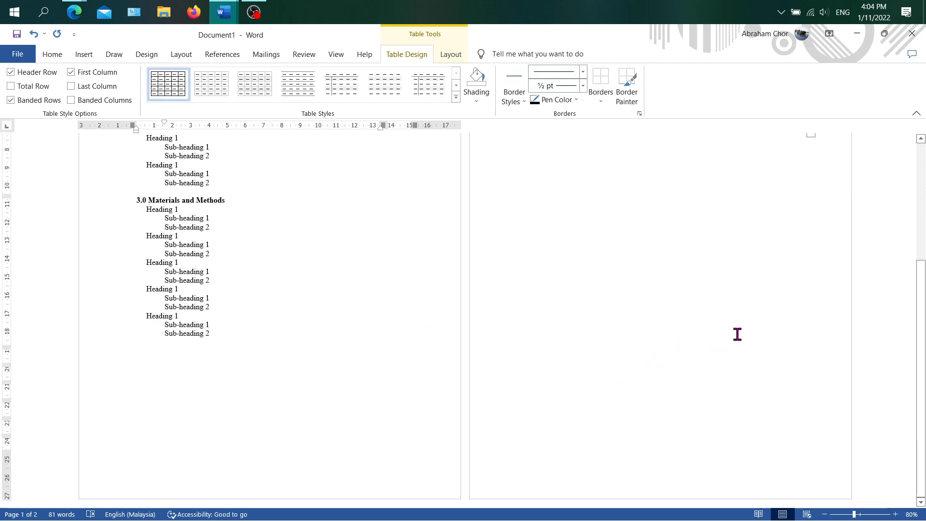
scroll(735, 335, "up", 8)
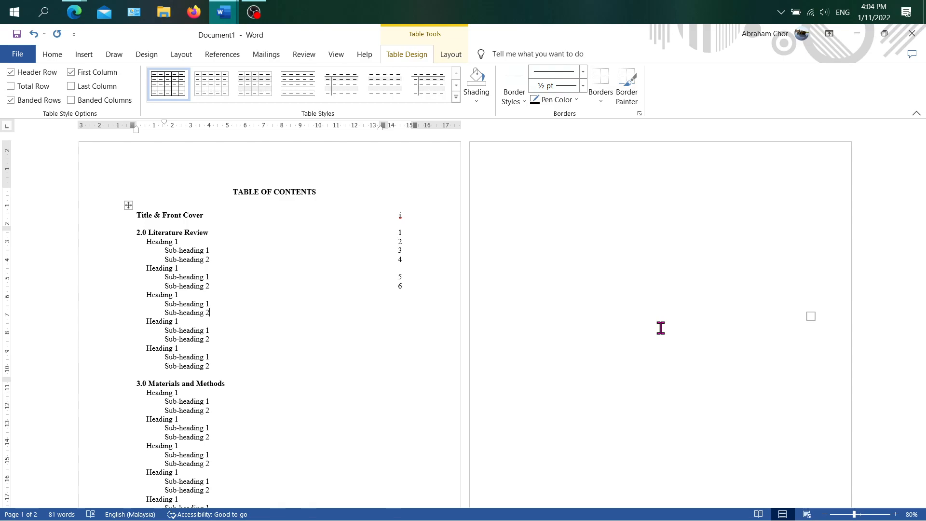
scroll(660, 327, "down", 5)
scroll(626, 317, "up", 5)
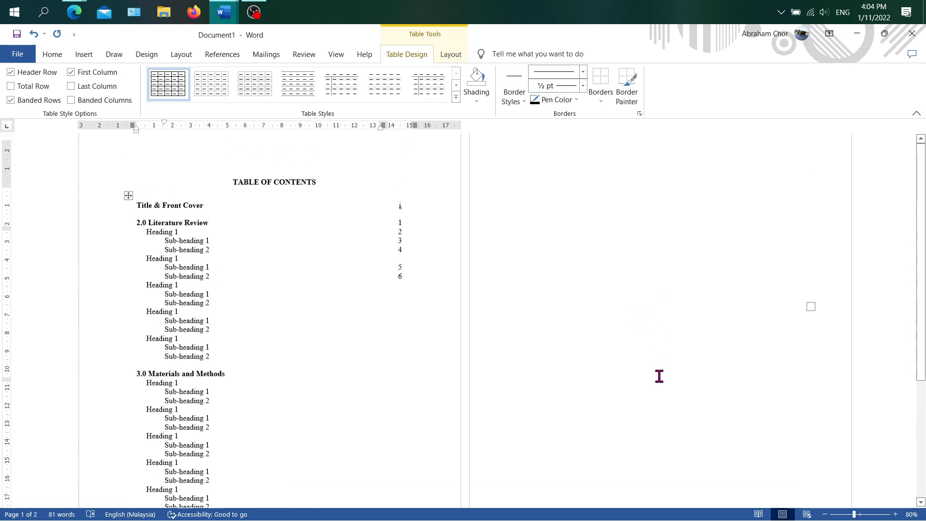
Minimize Document1 and examine the guideline's Appendix B contents example alongside the proposal document, down to its project activities schedule table
left_click(865, 41)
scroll(242, 298, "down", 8)
scroll(242, 298, "up", 7)
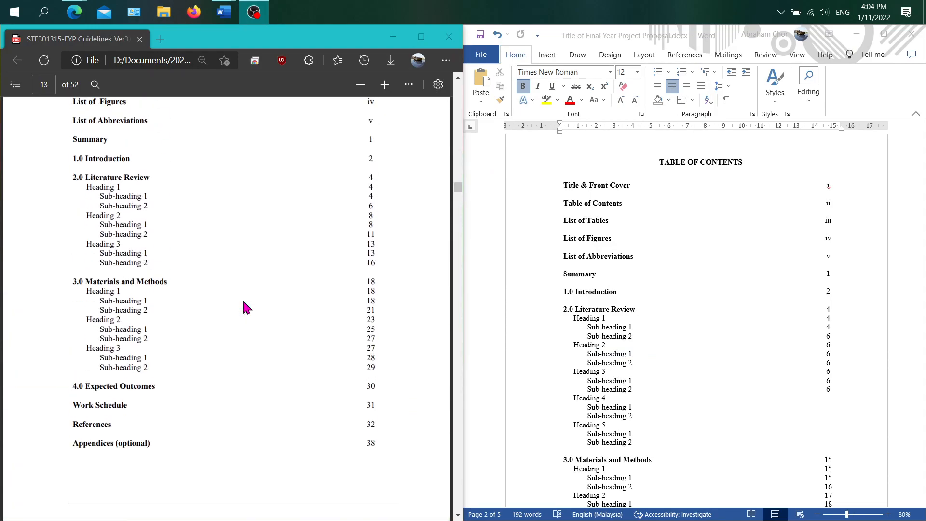
scroll(243, 307, "up", 5)
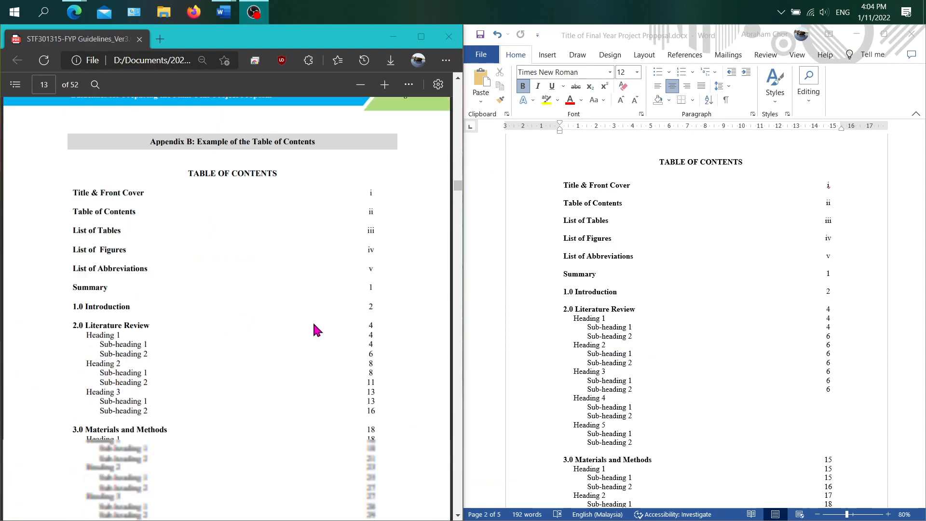
scroll(313, 320, "down", 6)
scroll(668, 294, "up", 10)
scroll(693, 245, "up", 10)
scroll(683, 246, "down", 10)
scroll(680, 241, "down", 10)
scroll(678, 241, "up", 5)
scroll(678, 251, "down", 10)
scroll(679, 270, "down", 3)
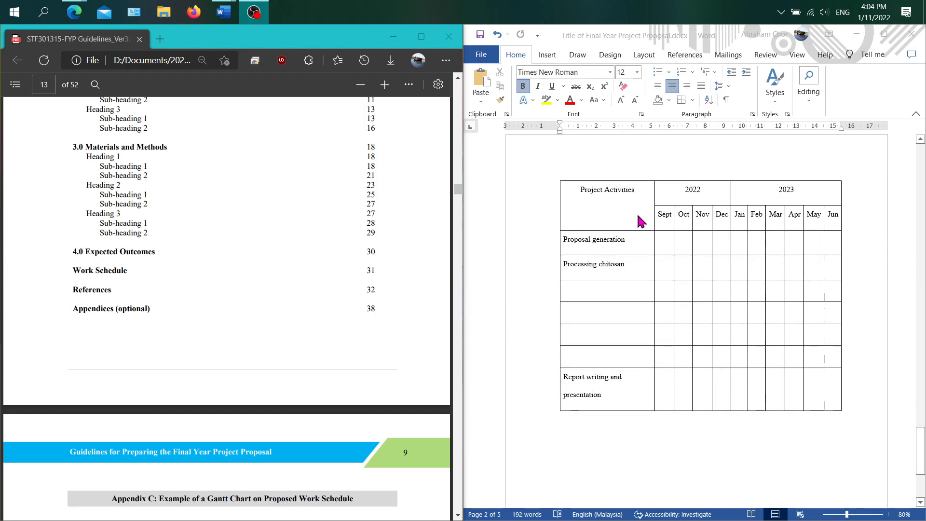